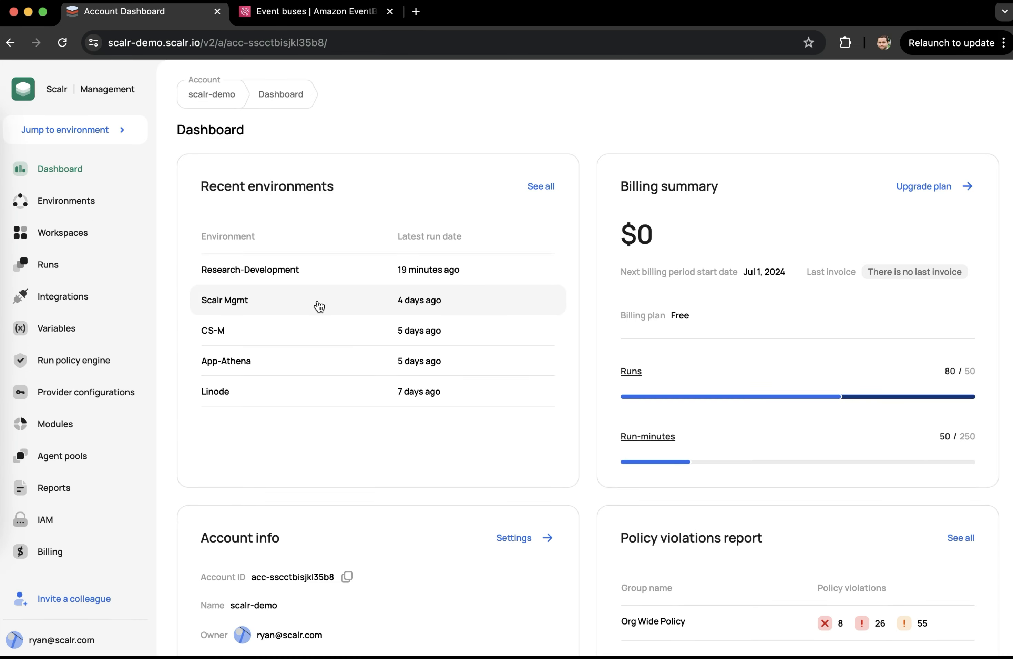
Start a new AWS EventBridge integration connection in Scalr and name it demo
click(112, 292)
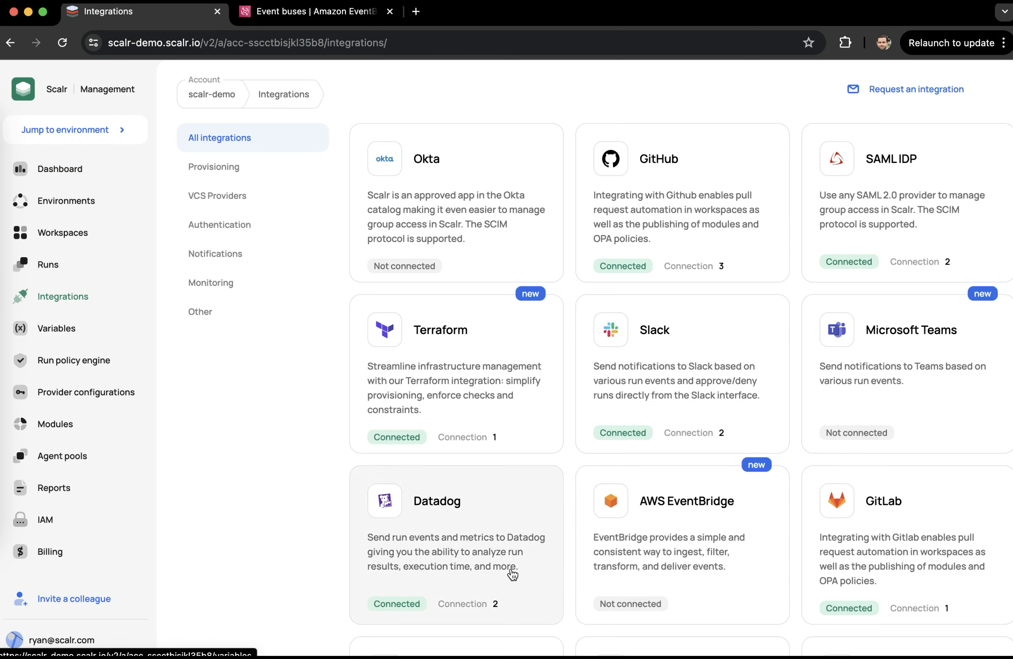
click(734, 502)
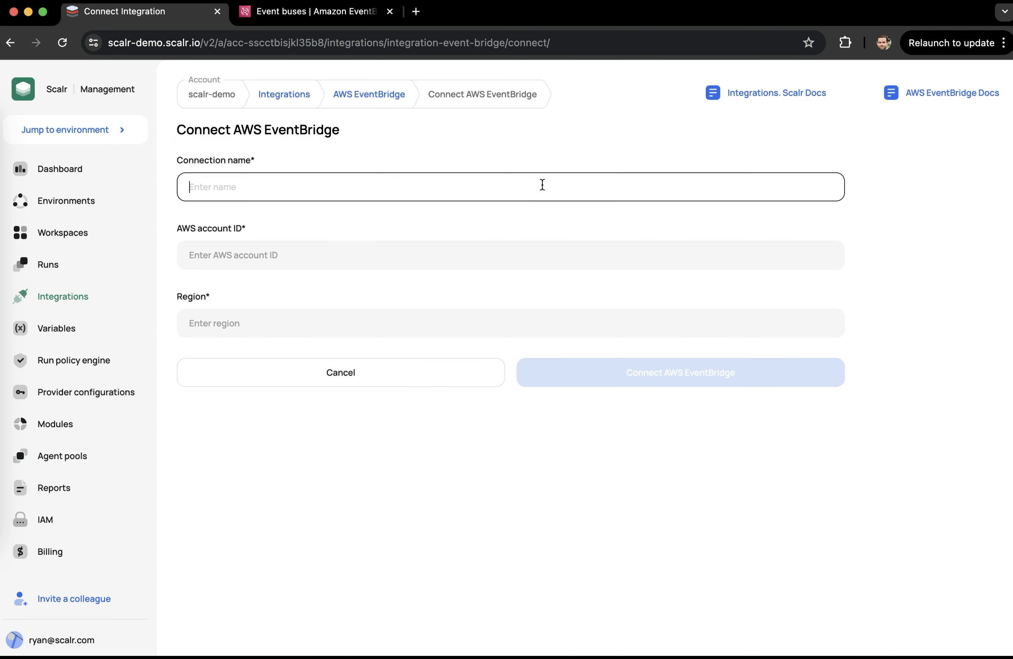
text(demo)
Copy the account ID from the AWS console and paste it as the AWS account ID of the Scalr connection
click(343, 16)
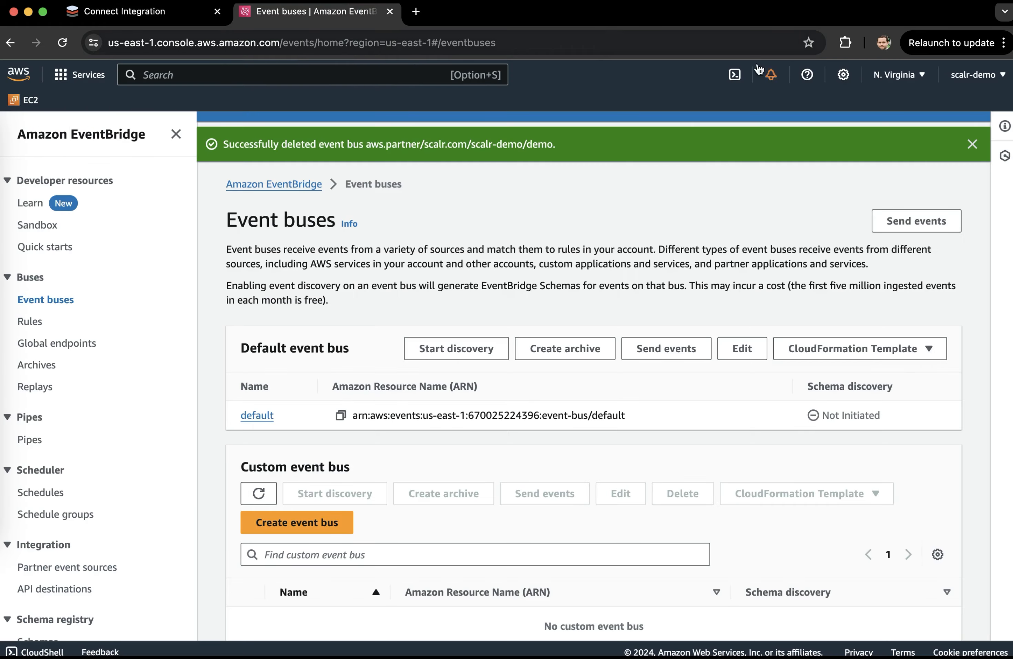
click(973, 74)
click(945, 111)
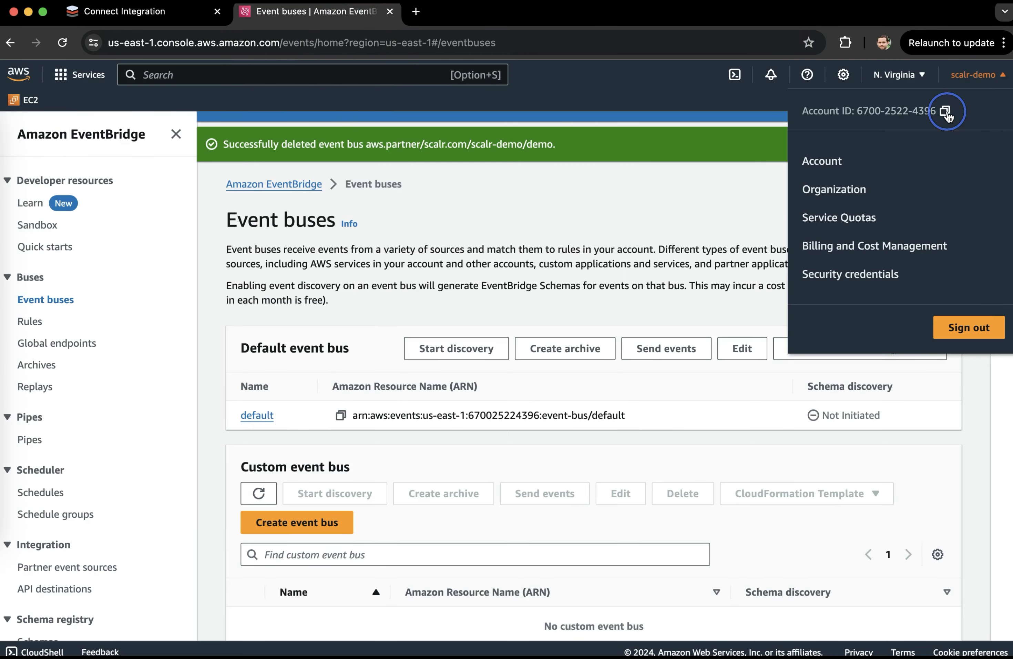
click(137, 11)
click(258, 258)
key(super+v)
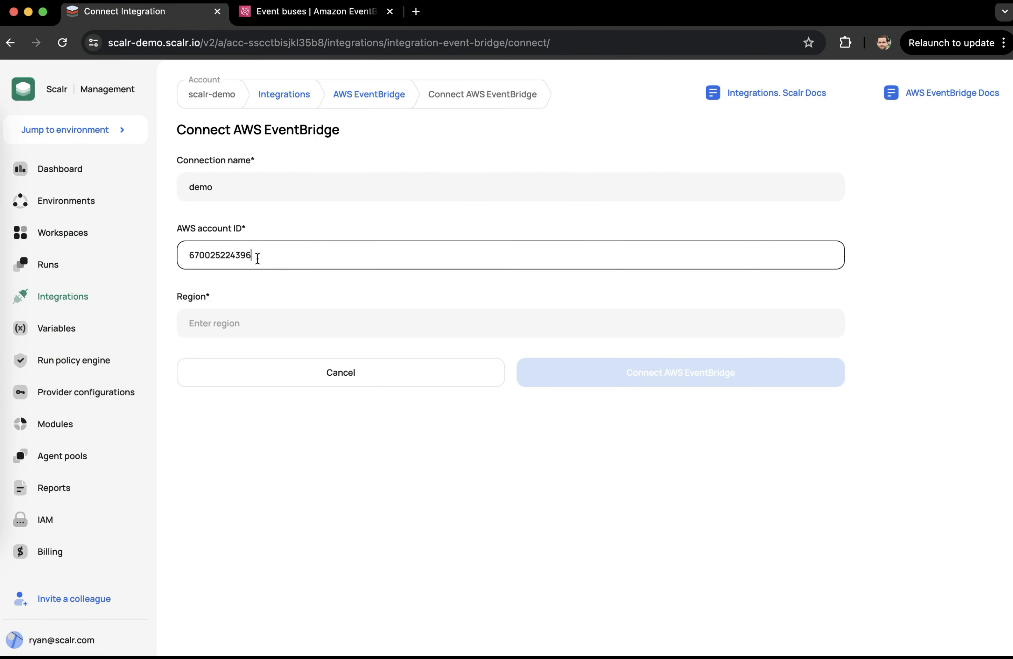
Set the connection's region to us-east-1 and connect AWS EventBridge
click(239, 318)
text(us-east-1)
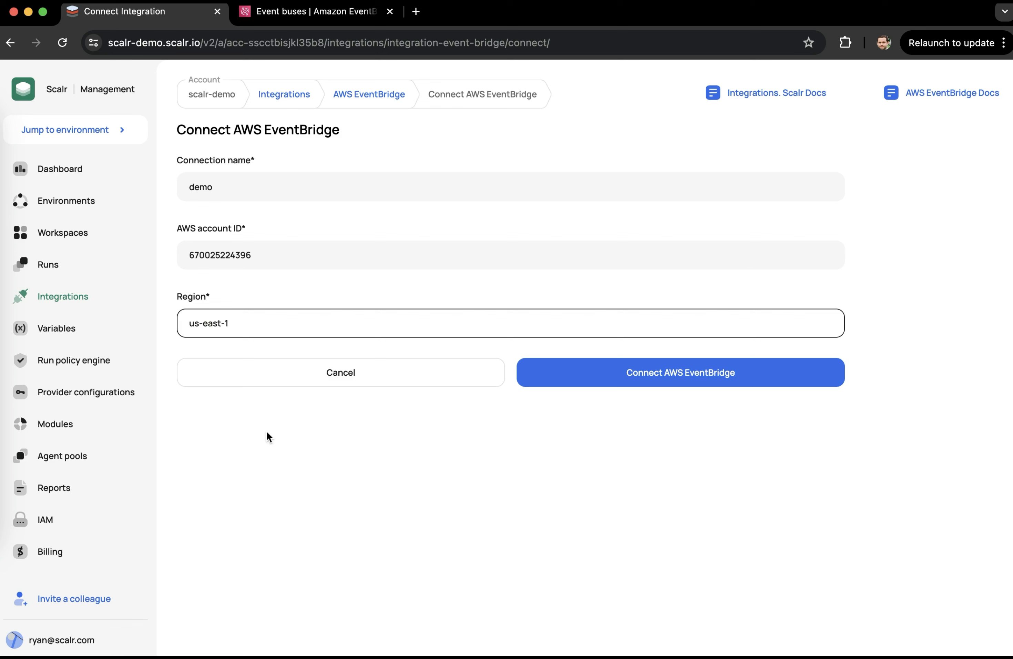
click(631, 387)
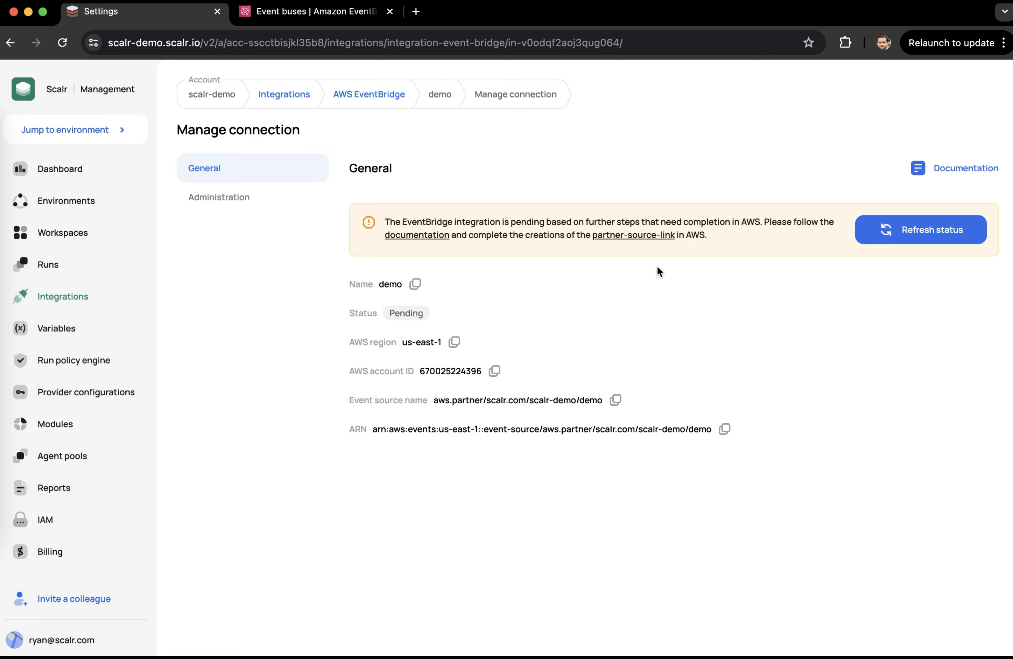
Follow the pending connection's partner source link to AWS and associate the partner event source with an event bus, without extra permissions
click(641, 242)
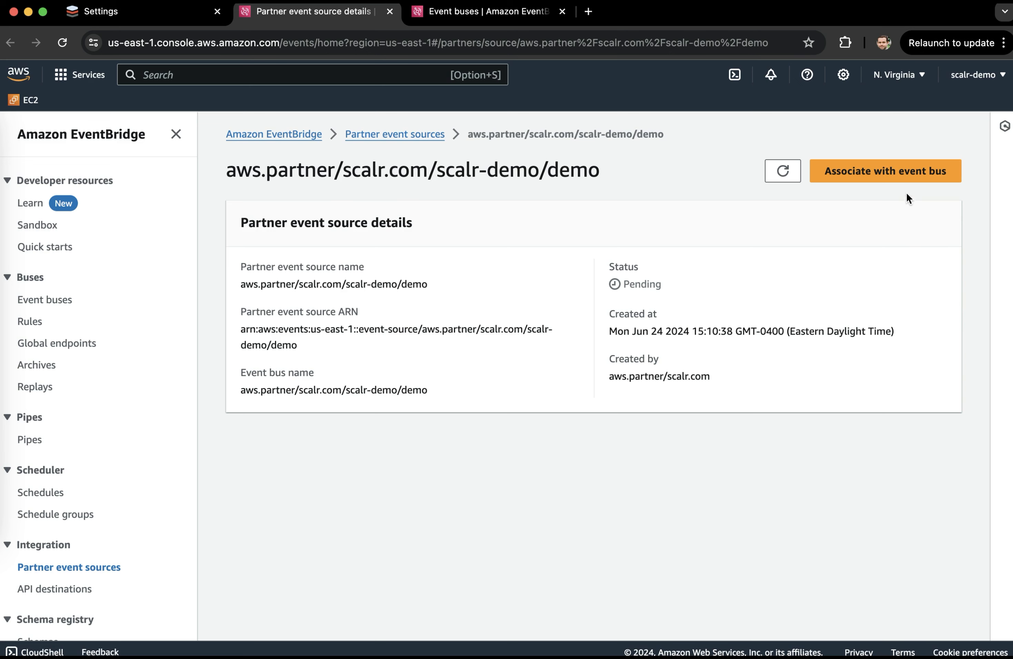
click(907, 179)
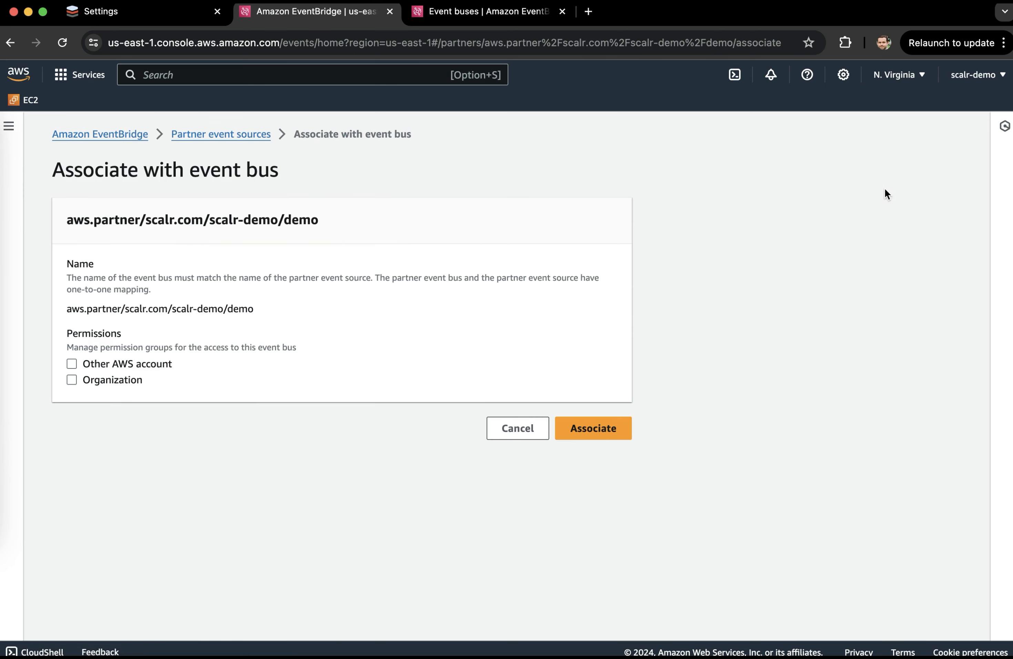
click(584, 428)
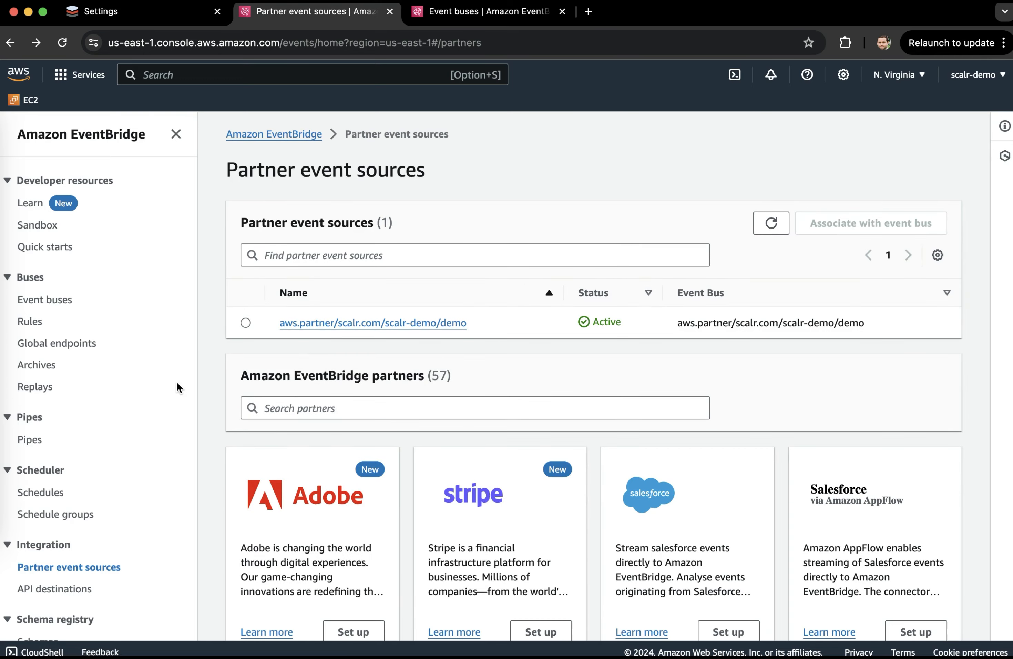
Open the custom event bus aws.partner/scalr.com/scalr-demo/demo at its list of rules
click(47, 300)
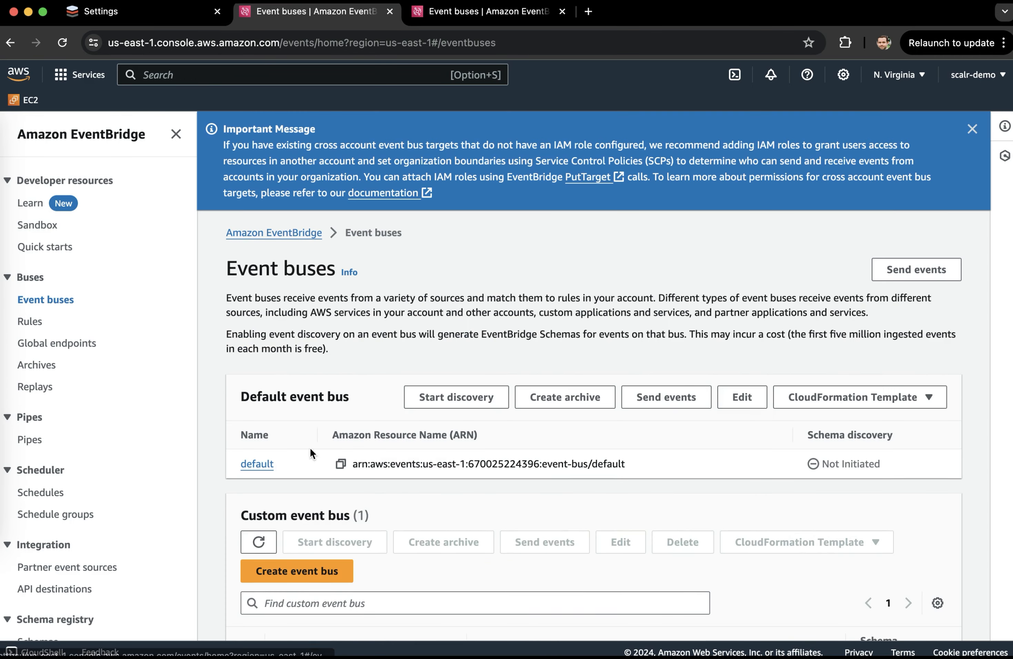
scroll(310, 446, down, 3)
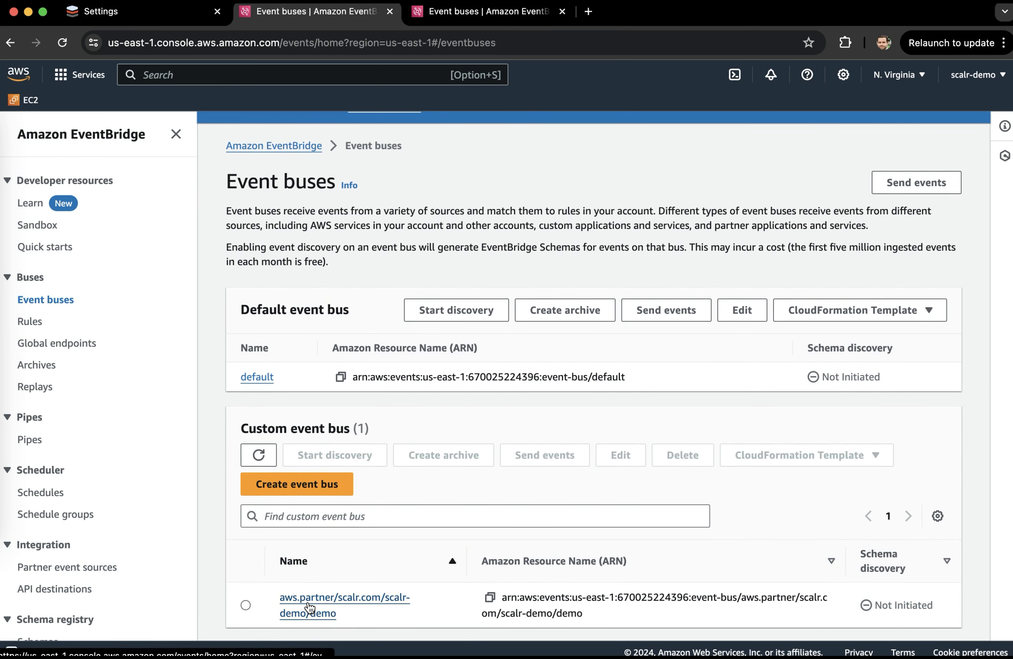
click(309, 607)
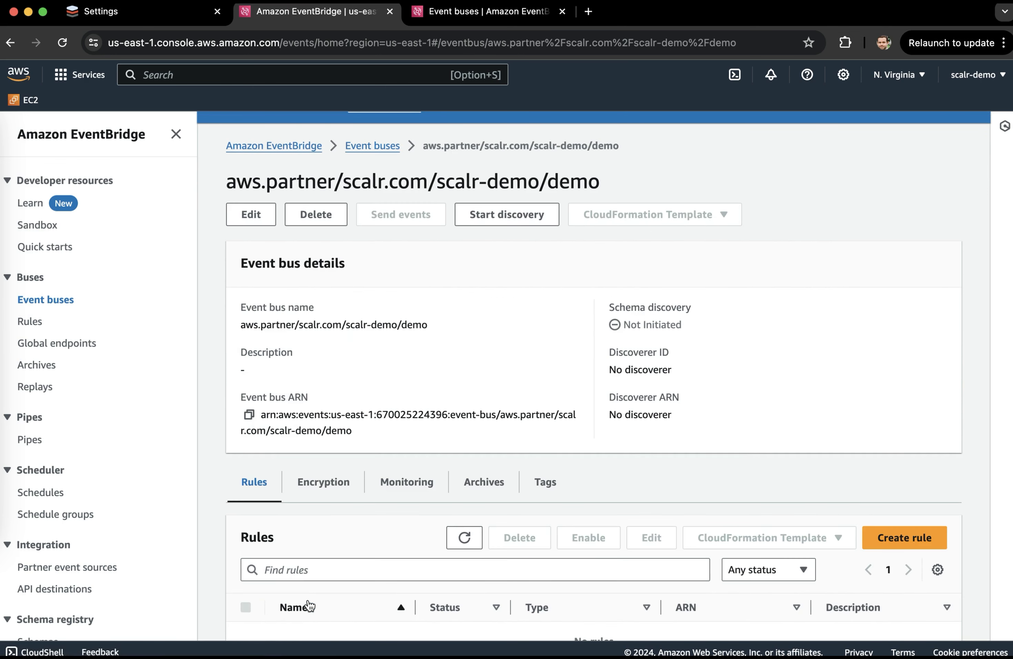
scroll(309, 607, down, 3)
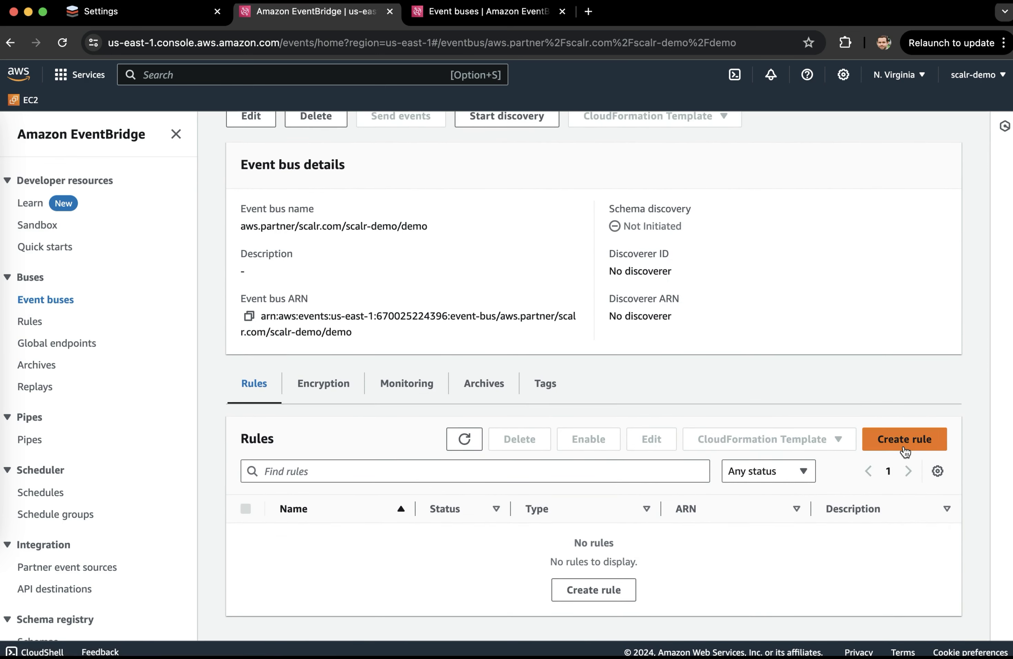
Create a rule named run_events with the description "Streams run events from Scalr to Cloudwatch" and proceed to the event pattern
click(905, 441)
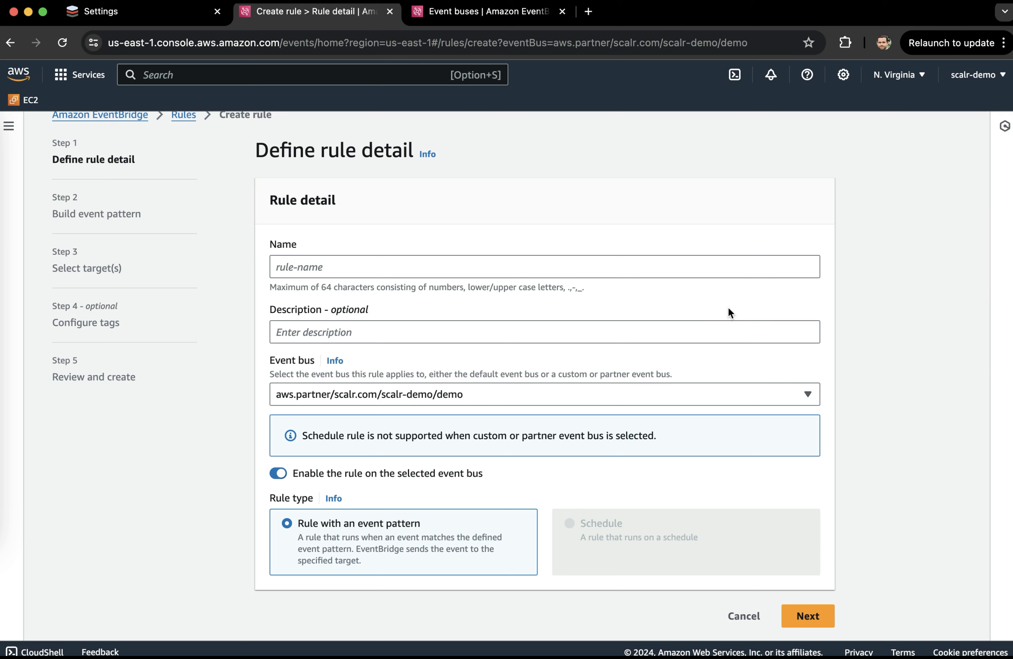
click(694, 266)
text(run_events)
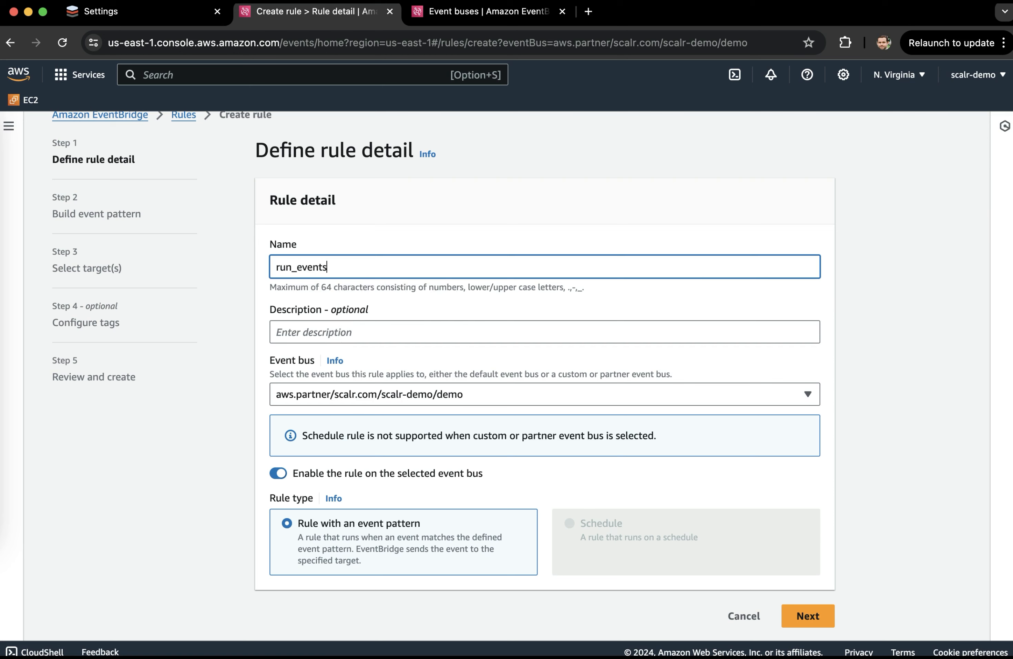
click(624, 330)
text(Strream)
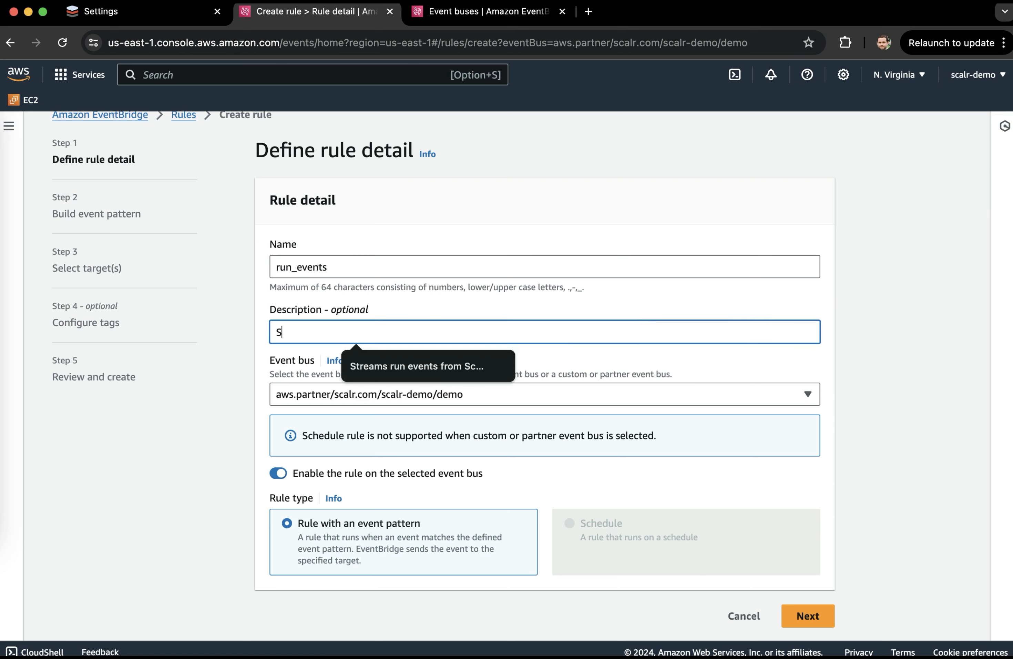
key(BackSpace)
key(BackSpace)
key(BackSpace)
key(BackSpace)
click(491, 362)
click(622, 298)
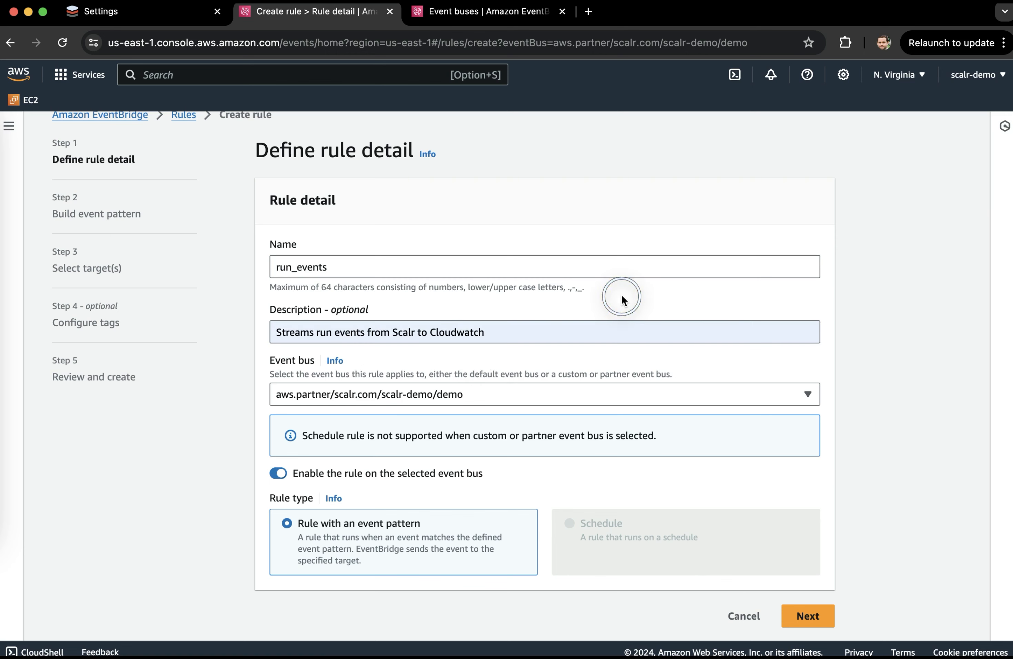
click(821, 619)
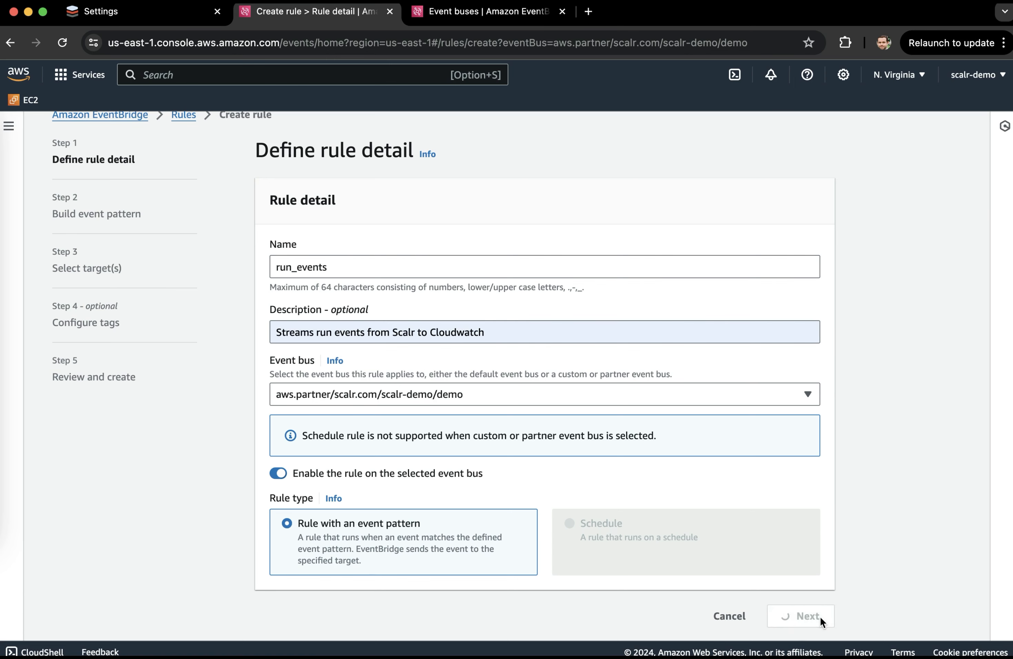
Choose to enter a custom sample event and replace its template with the copied Scalr run event JSON
scroll(822, 622, down, 5)
scroll(821, 616, up, 2)
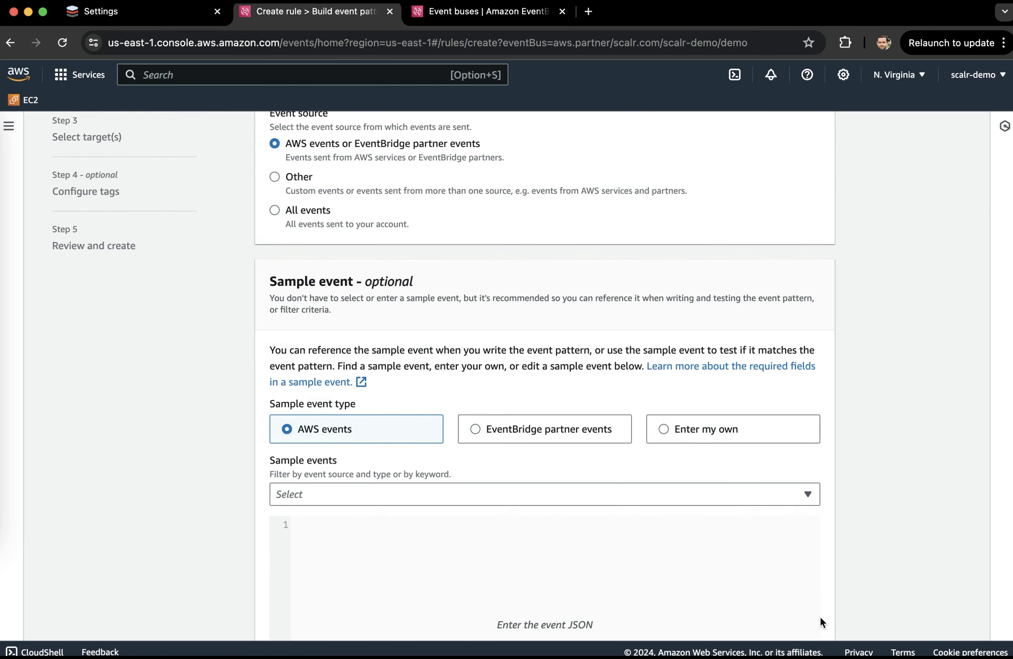
scroll(820, 616, down, 5)
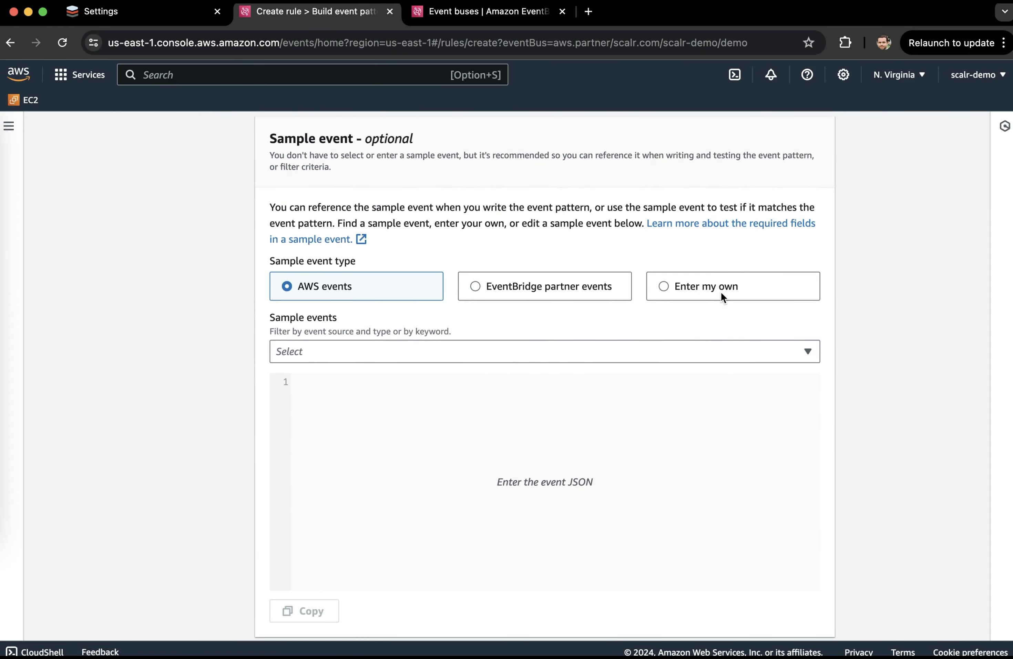
click(721, 290)
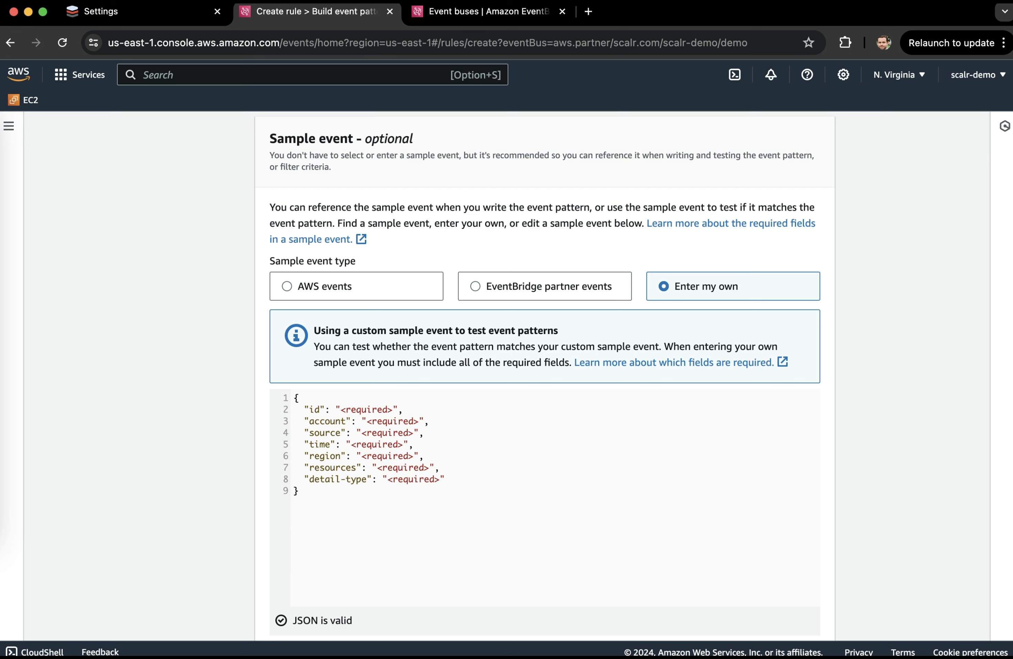
key(super+Tab)
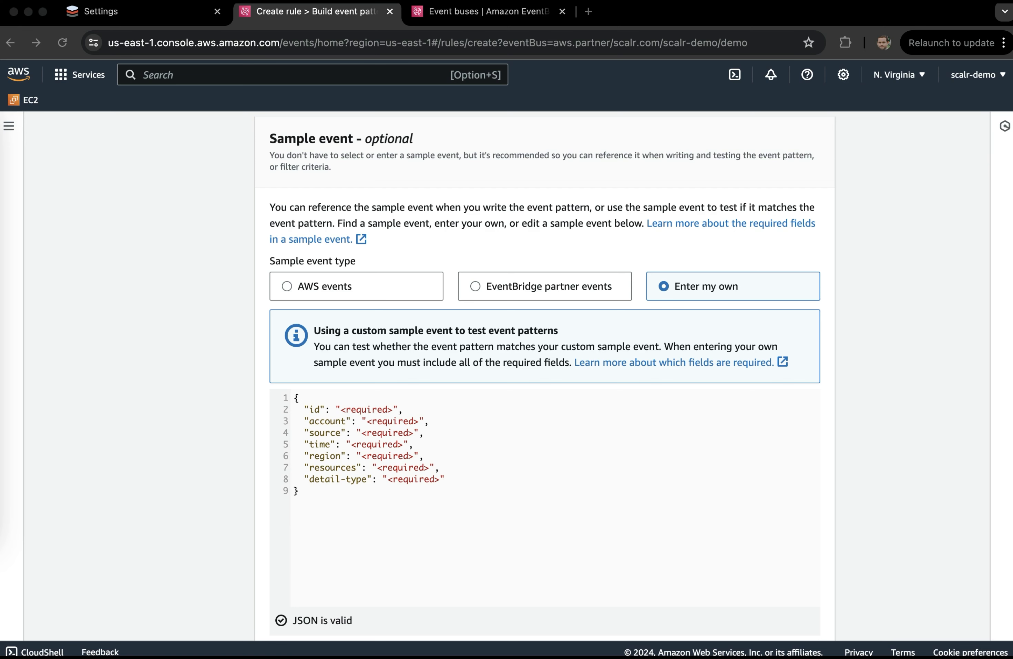
click(423, 560)
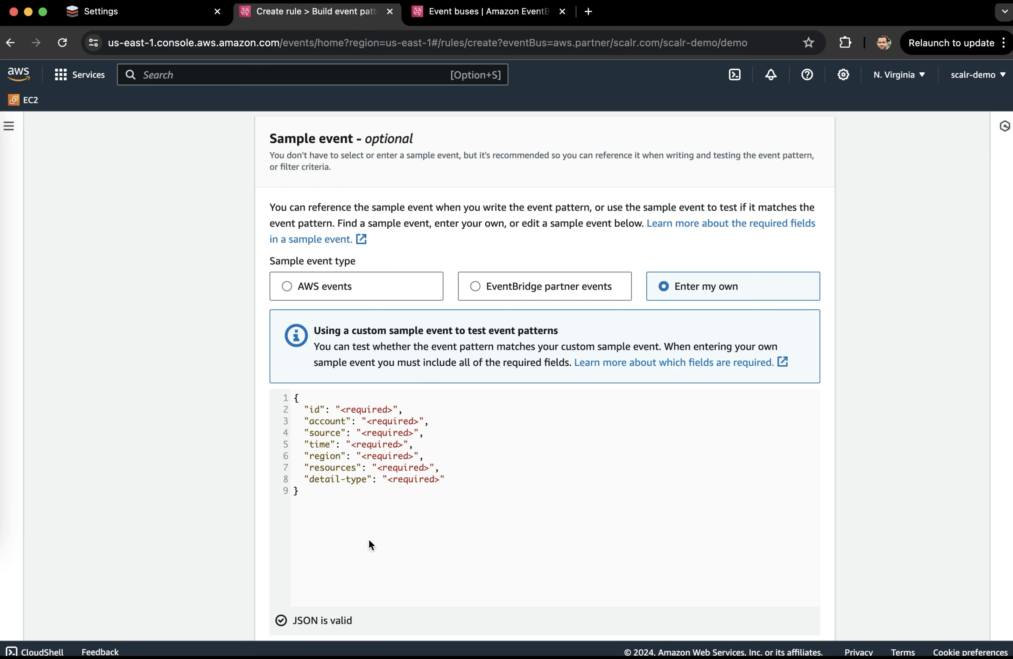
drag(306, 491, 275, 380)
key(BackSpace)
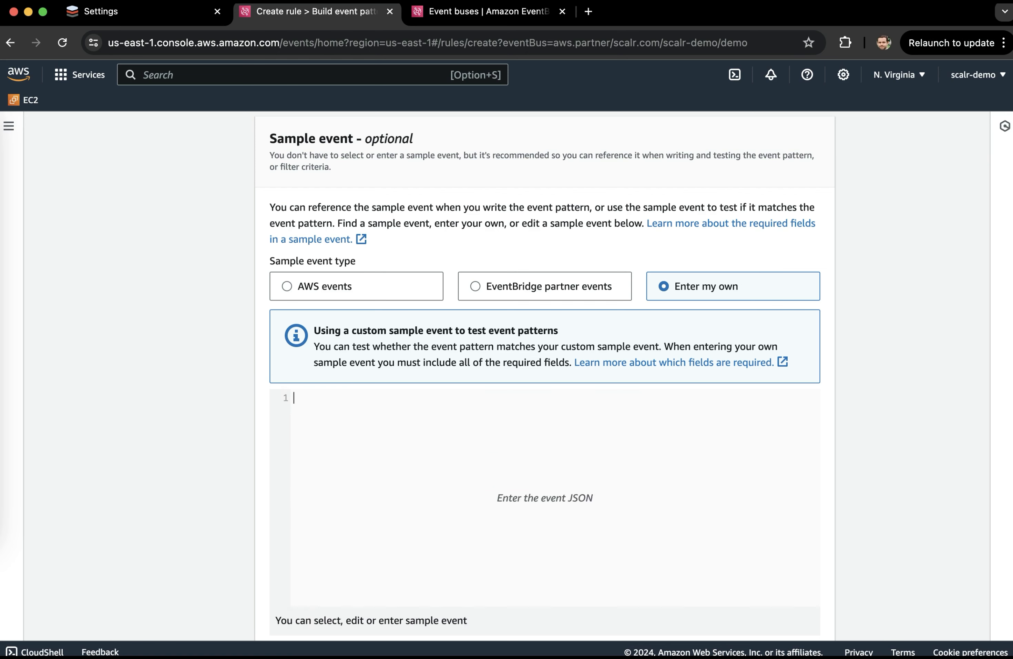
key(super+v)
Use a custom JSON event pattern matching source prefix "aws.partner/scalr.com" and detail-type "RunExecuted"
scroll(241, 454, down, 10)
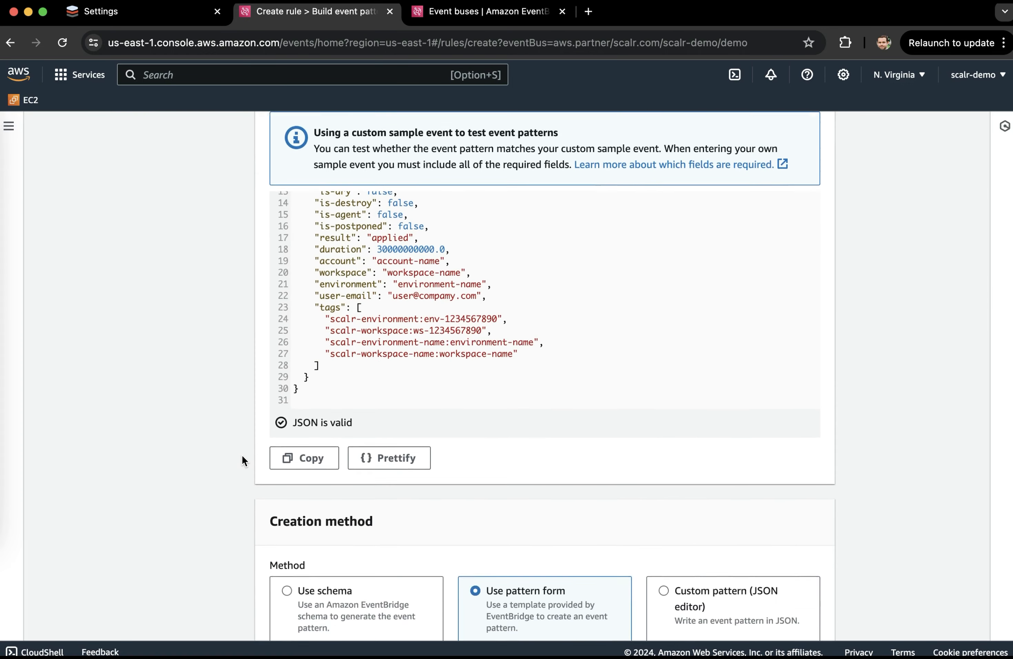
scroll(835, 472, down, 3)
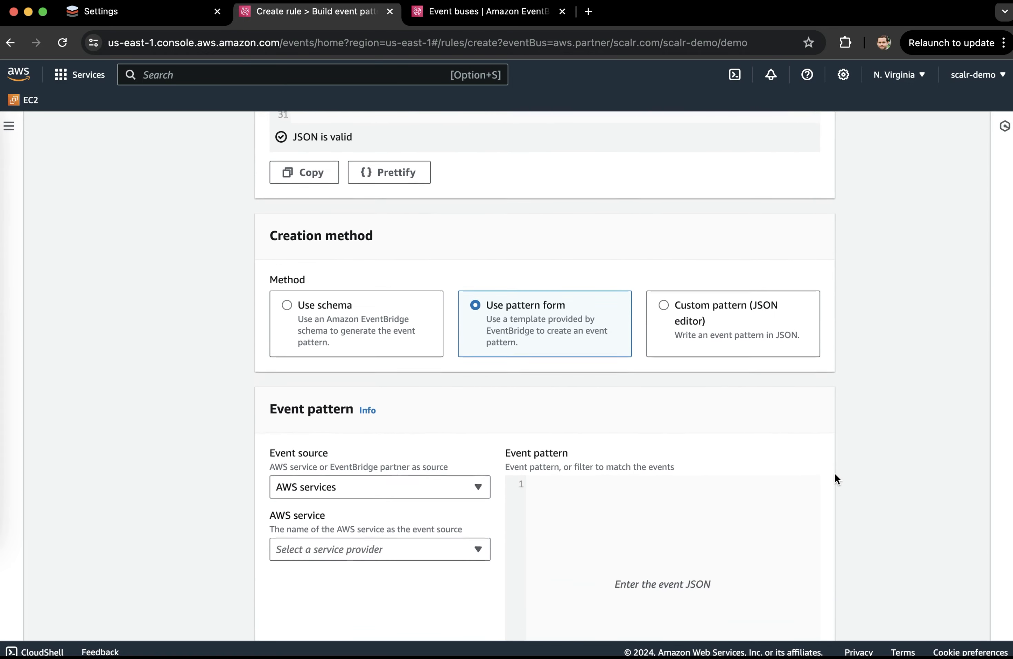
click(766, 296)
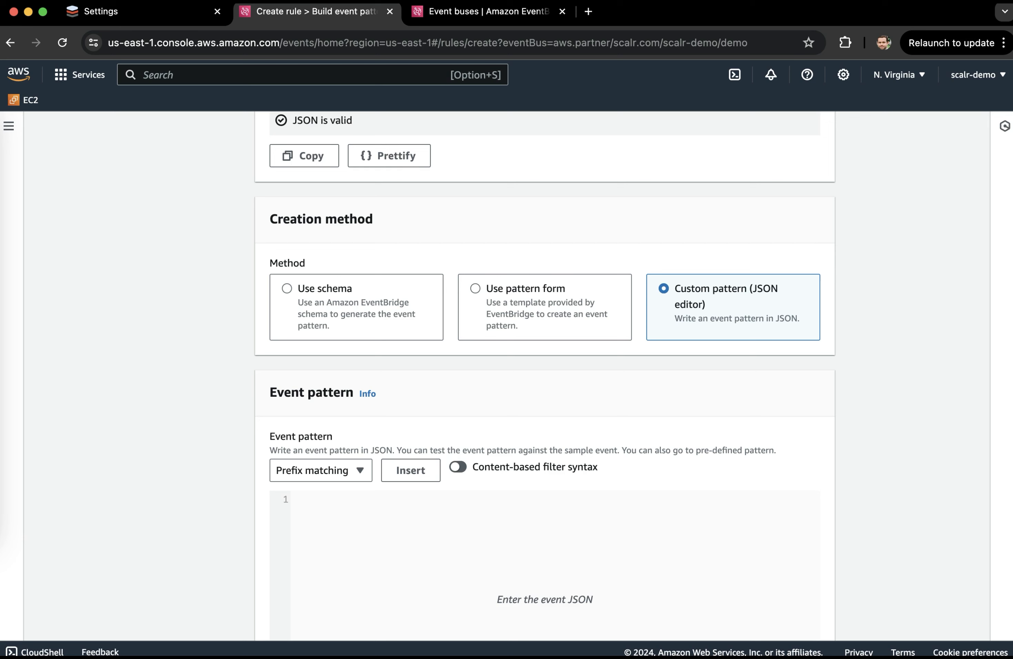
key(super+Tab)
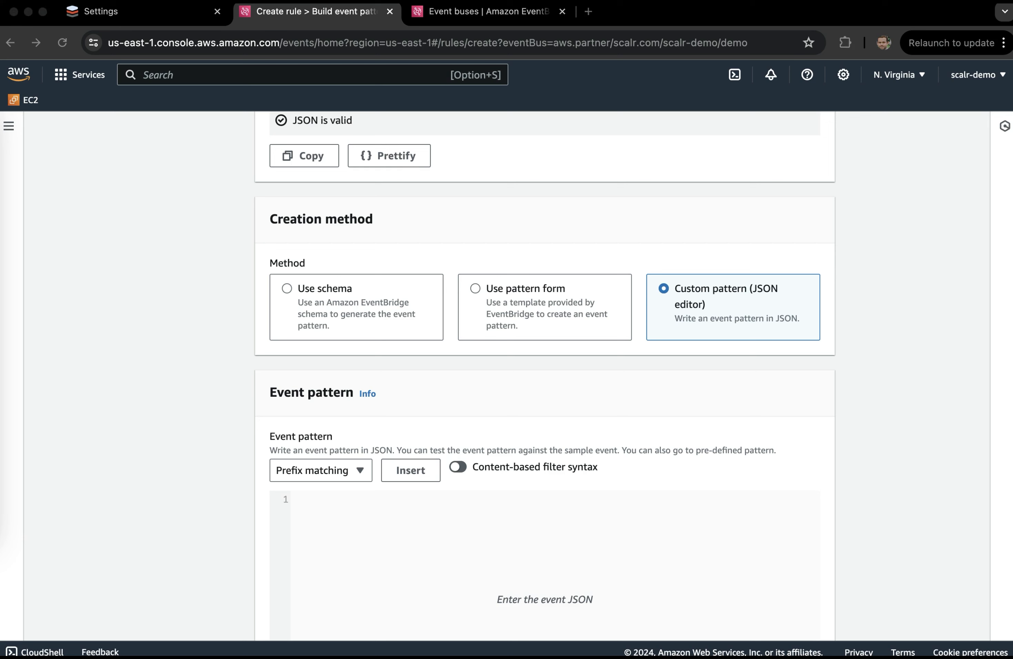
key(super+Tab)
click(407, 559)
text({   "source": [{     "prefix": "aws.partner/scalr.com"   }],   "detail-type": ["RunExecuted"] })
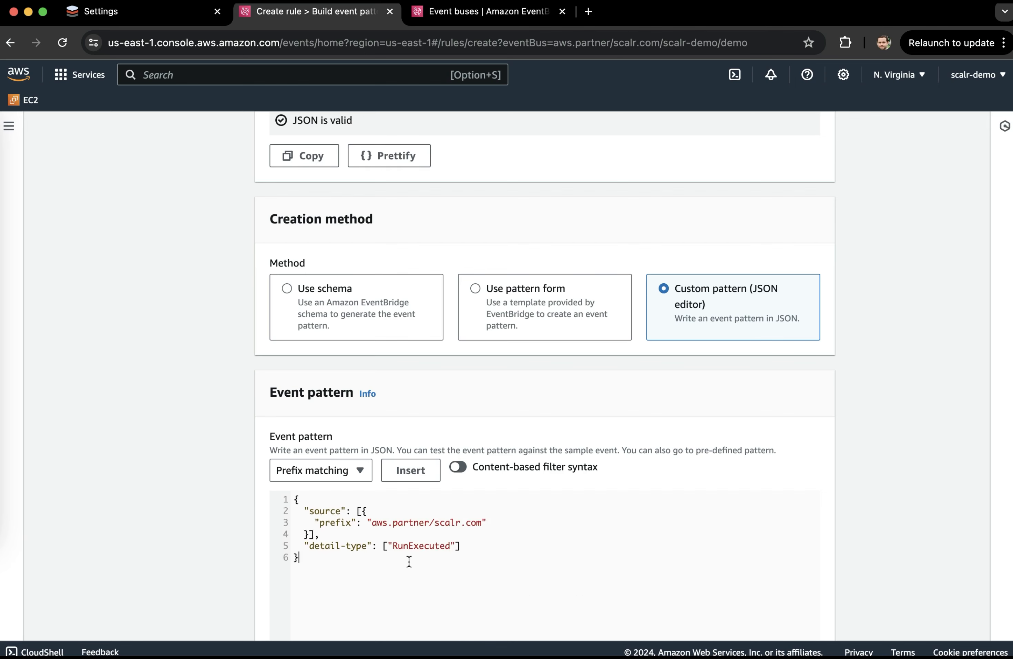
Test the event pattern against the sample event and proceed to target selection
scroll(409, 561, down, 5)
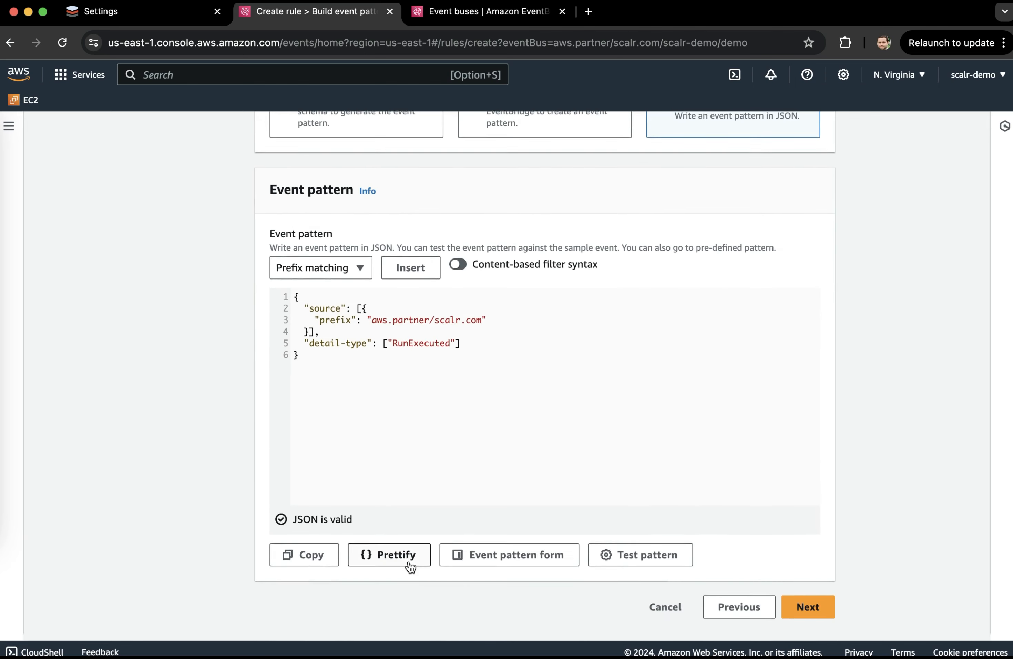
click(620, 563)
scroll(619, 563, down, 3)
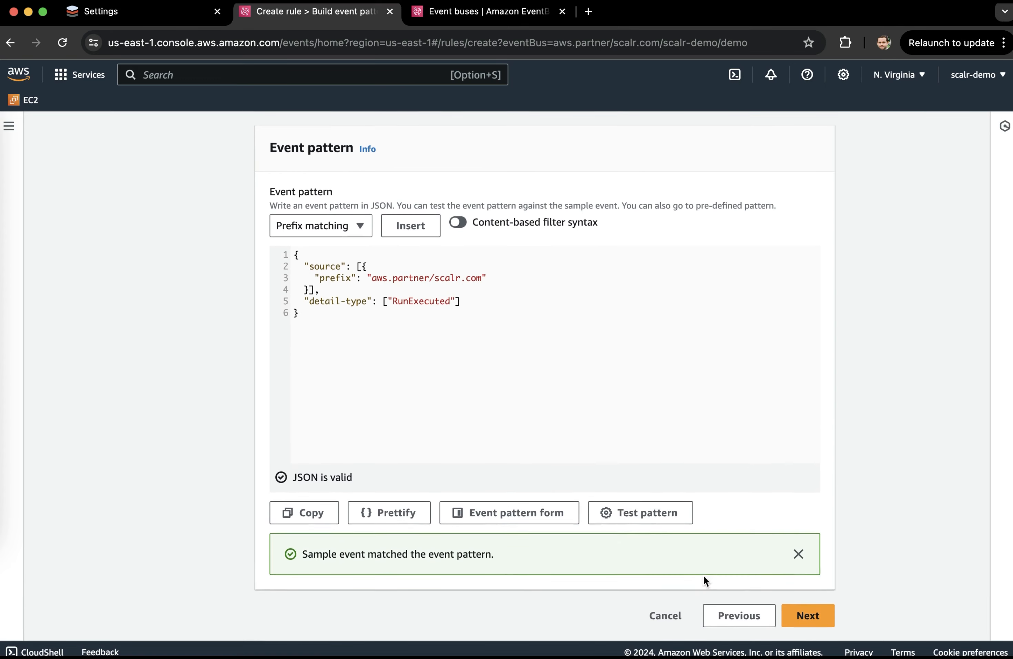
click(825, 621)
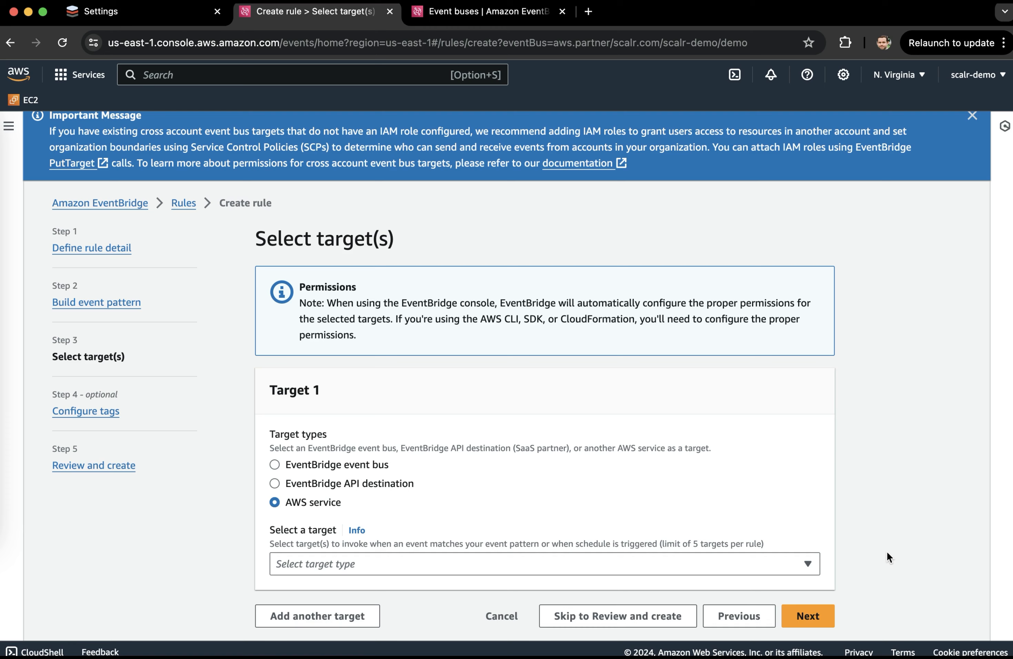
Set the rule's target to a CloudWatch log group named /aws/events/run_events
click(808, 565)
click(369, 223)
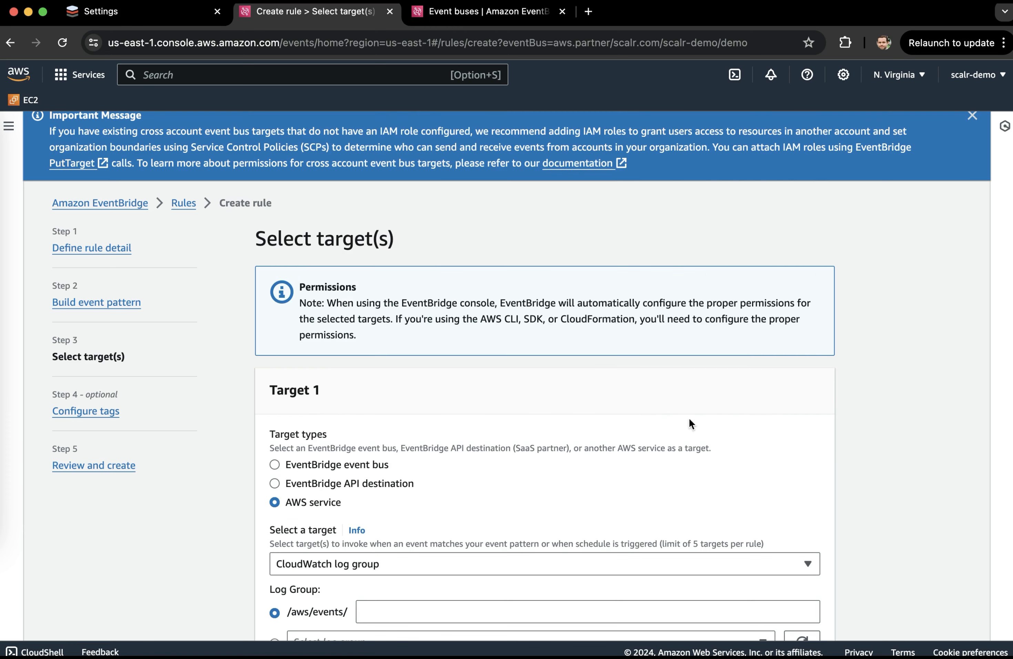
scroll(884, 506, down, 3)
click(726, 492)
text(run_events)
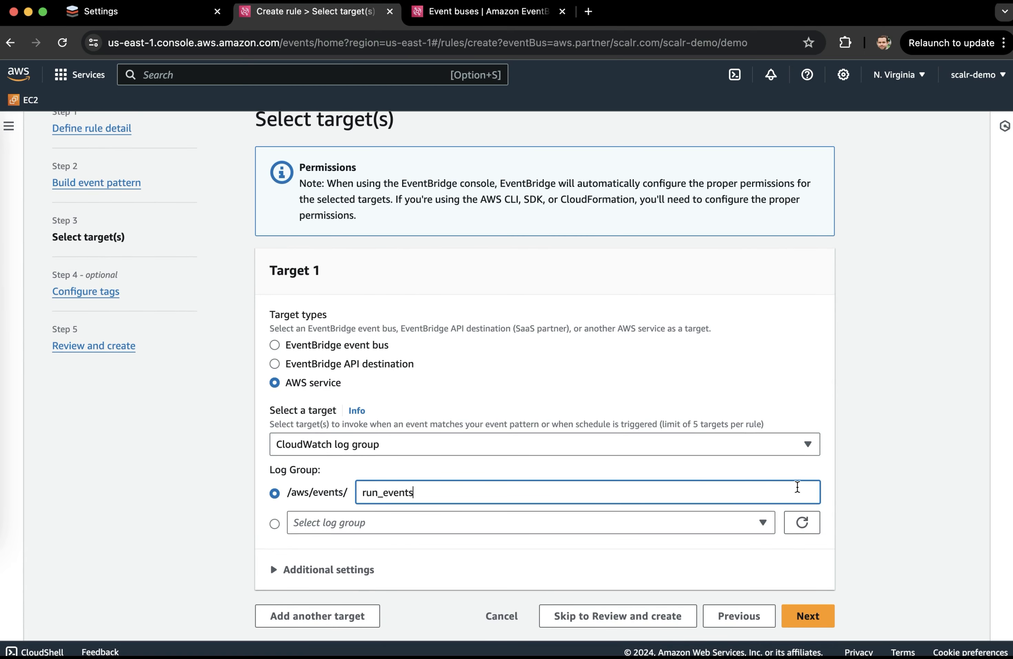
Confirm the target, leave the tags empty, review the configuration and create the run_events rule
click(870, 490)
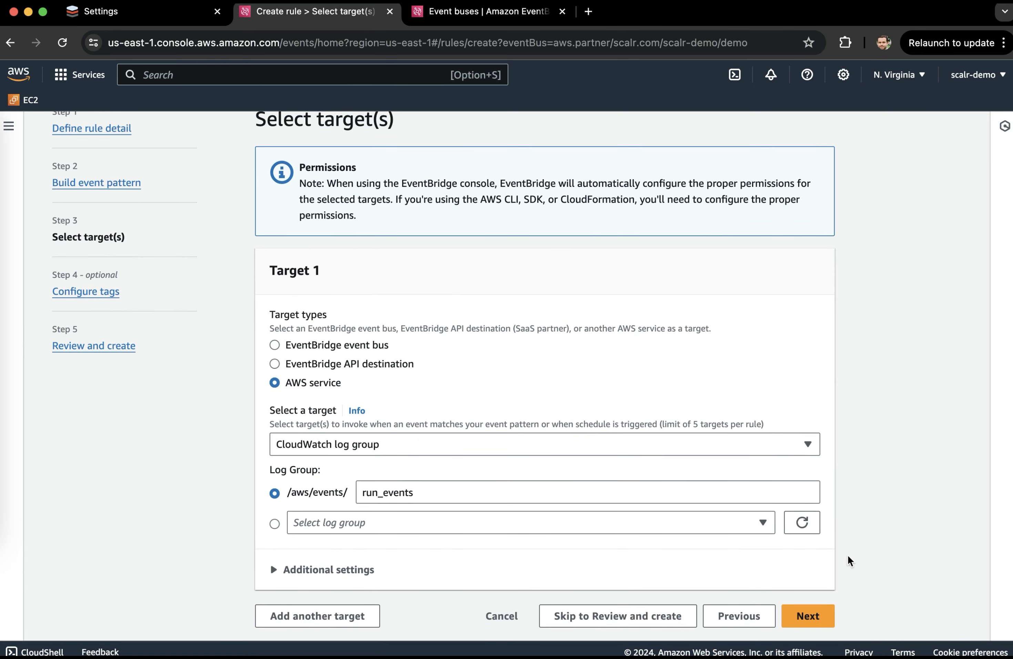
click(809, 615)
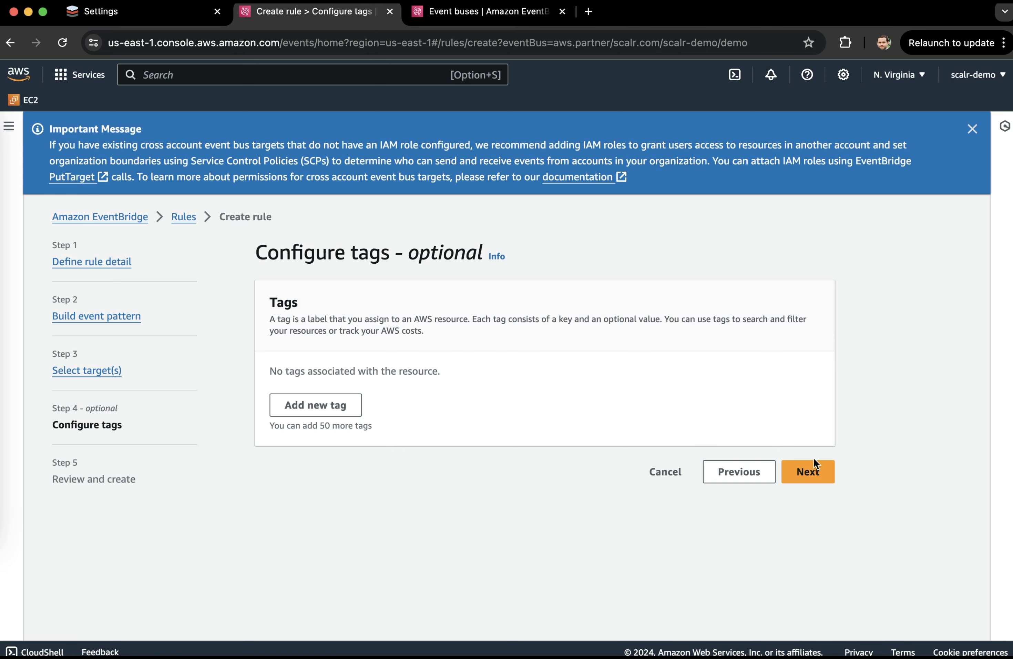
click(802, 474)
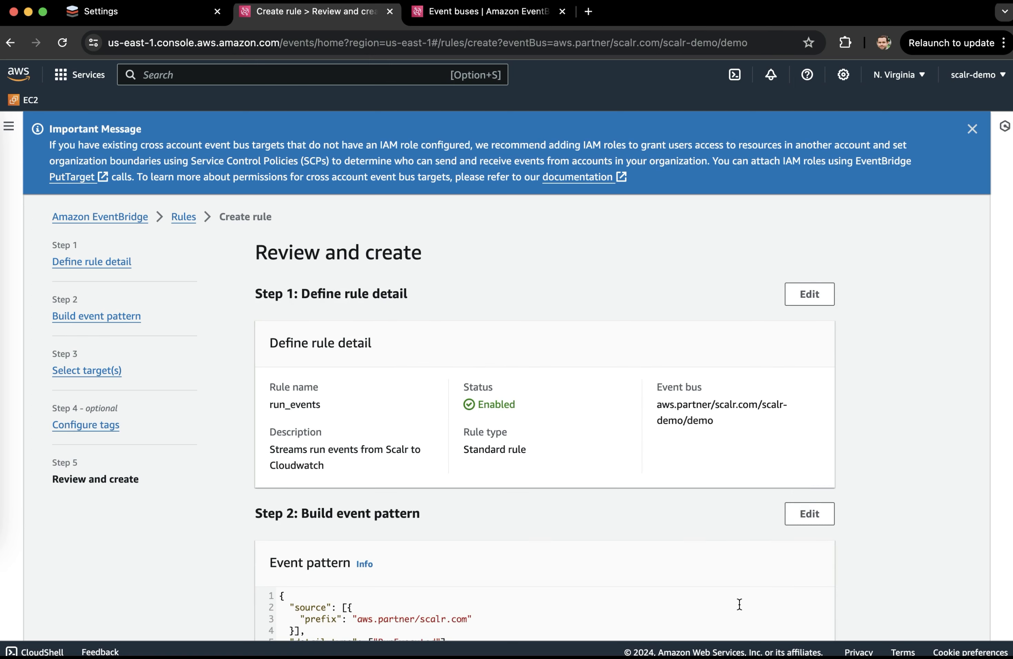
scroll(739, 602, down, 10)
scroll(738, 603, down, 4)
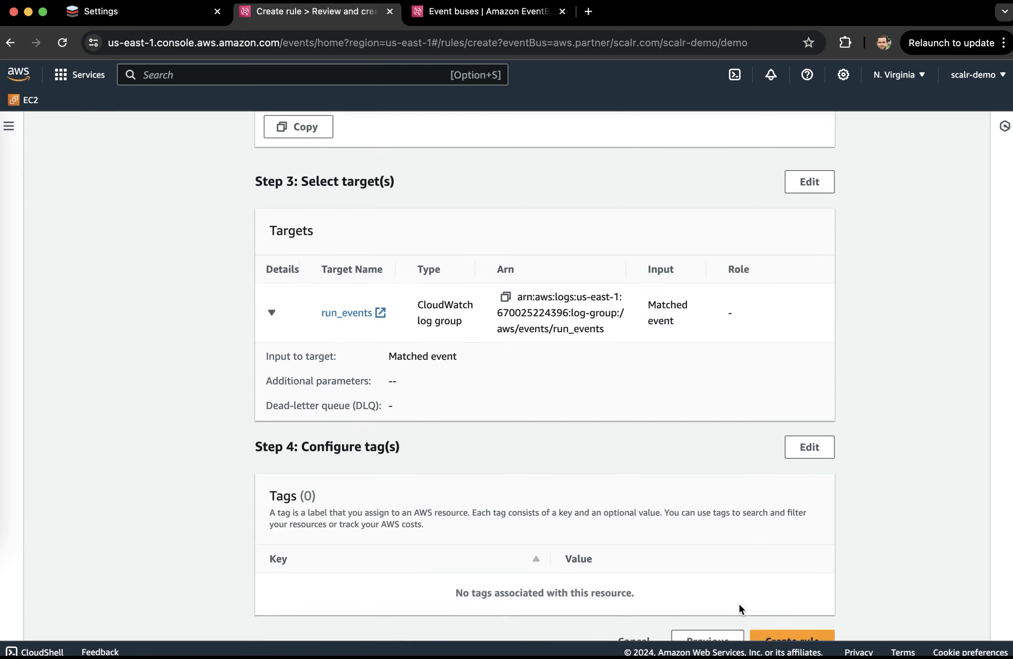
click(769, 615)
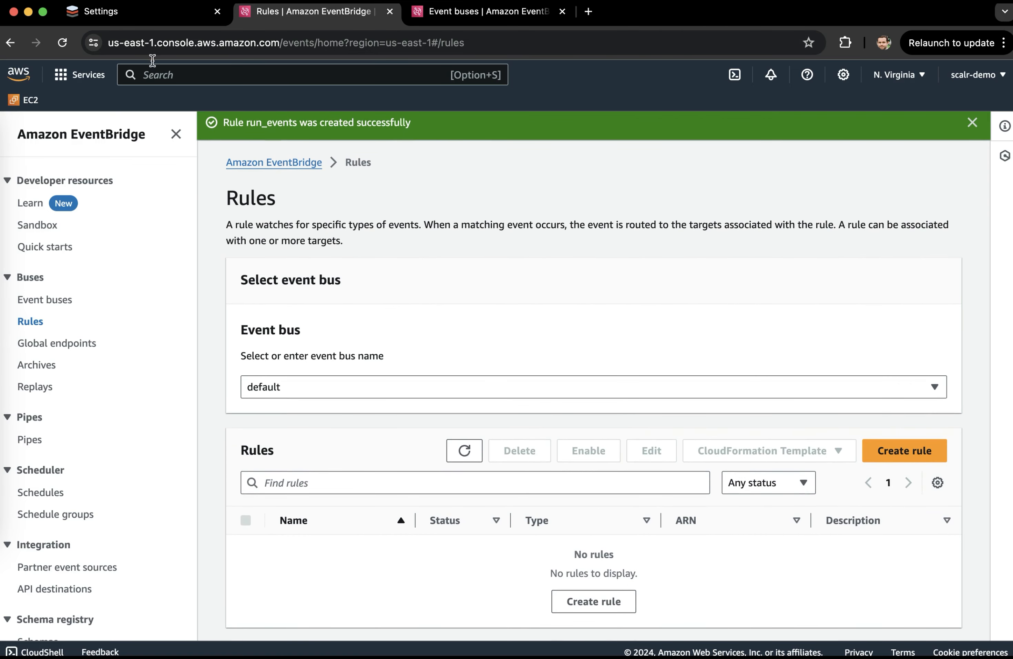
Check the demo EventBridge connection in Scalr and return to the AWS console
click(142, 20)
click(909, 219)
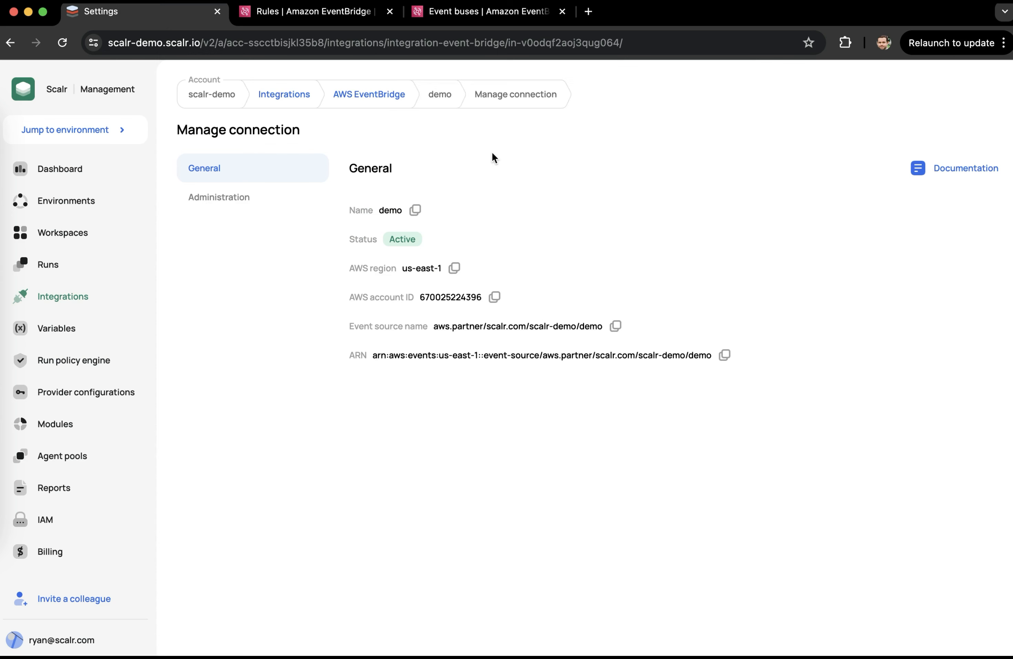
click(348, 19)
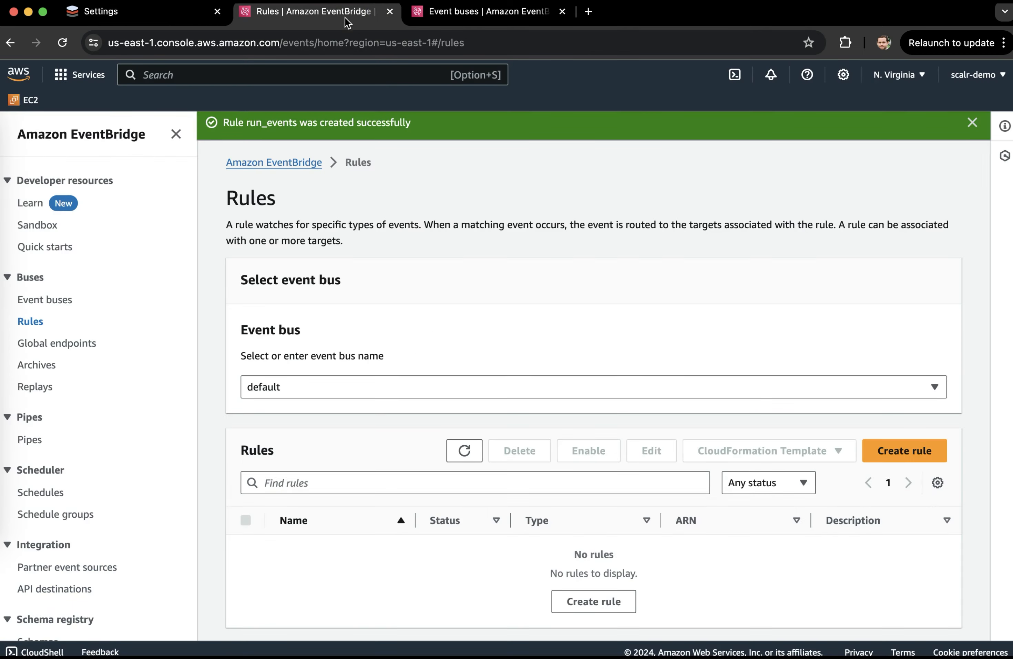
Go to CloudWatch, open the /aws/events/run_events log group and start tailing its events live
click(83, 75)
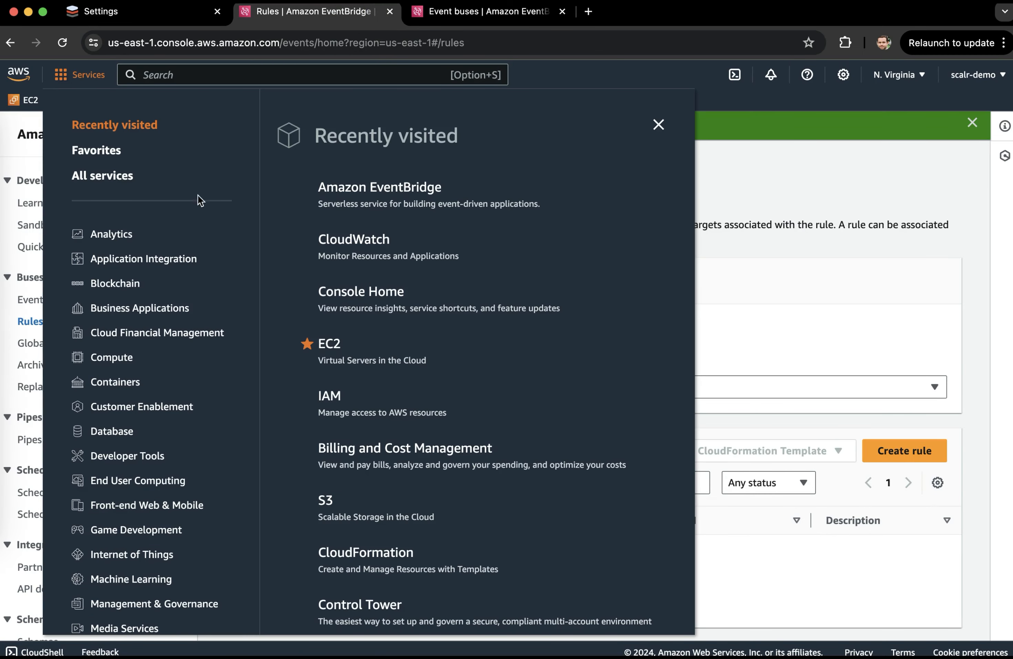
click(333, 238)
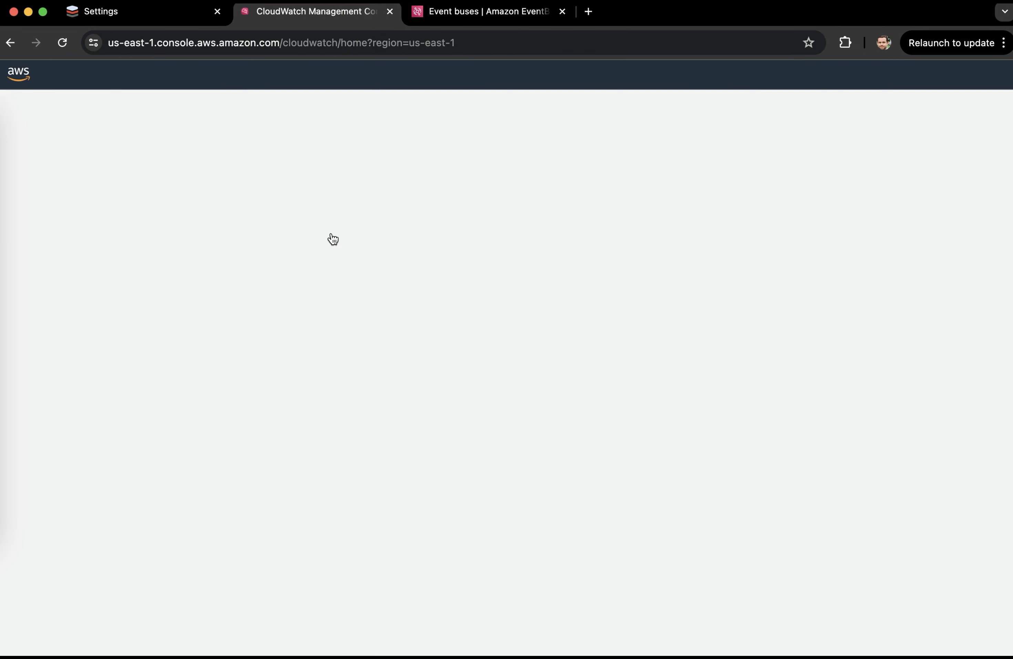
click(340, 296)
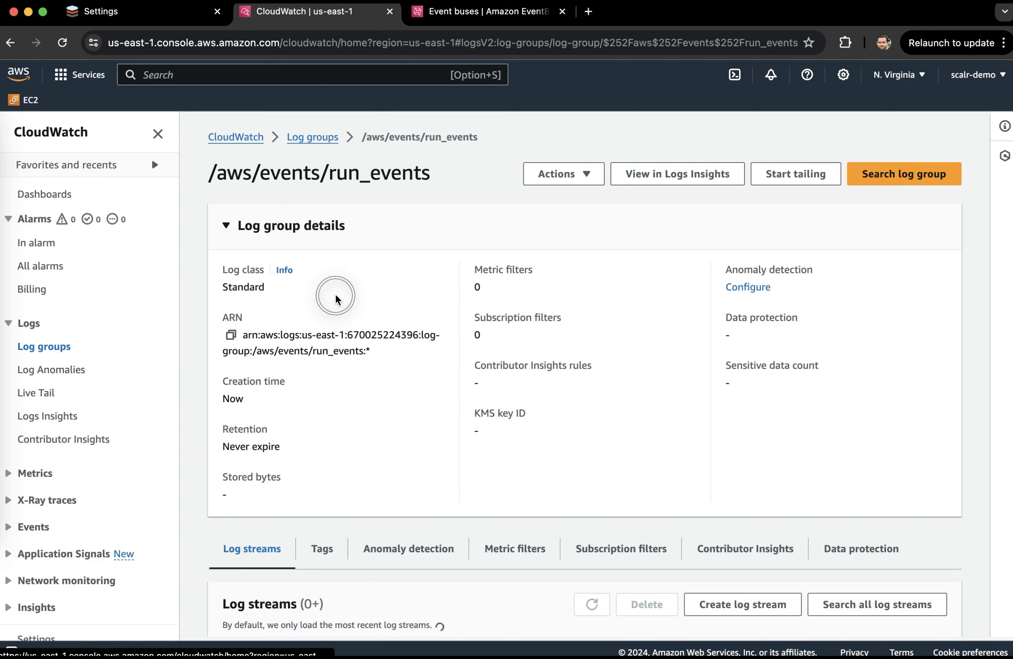
click(780, 176)
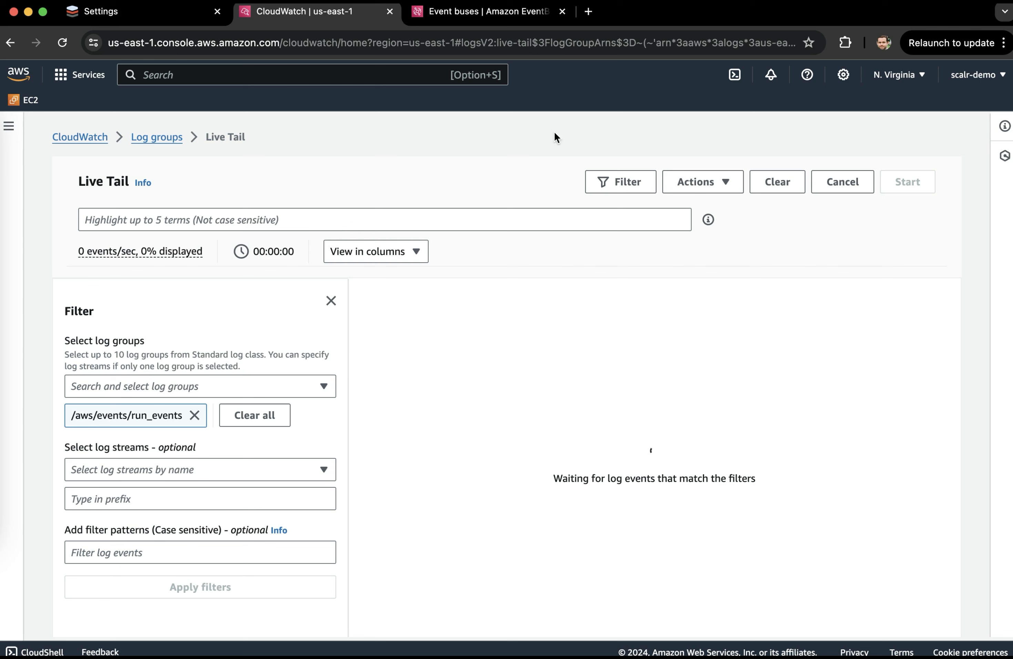
Switch to Scalr and discard the queued OktaManager run awaiting approval, without giving a reason
click(164, 20)
click(50, 257)
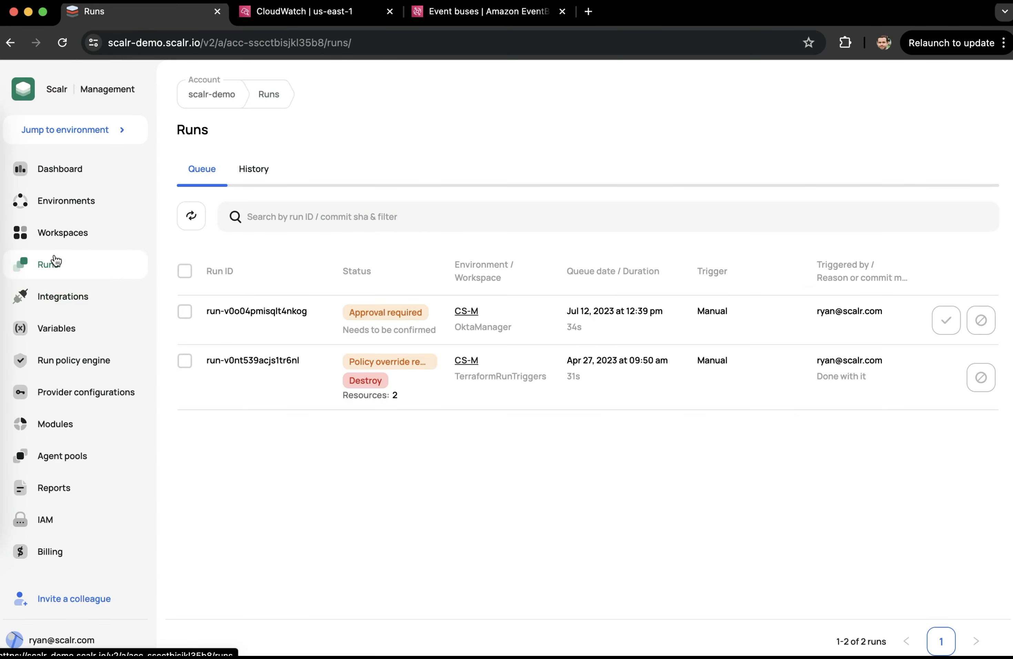
click(972, 328)
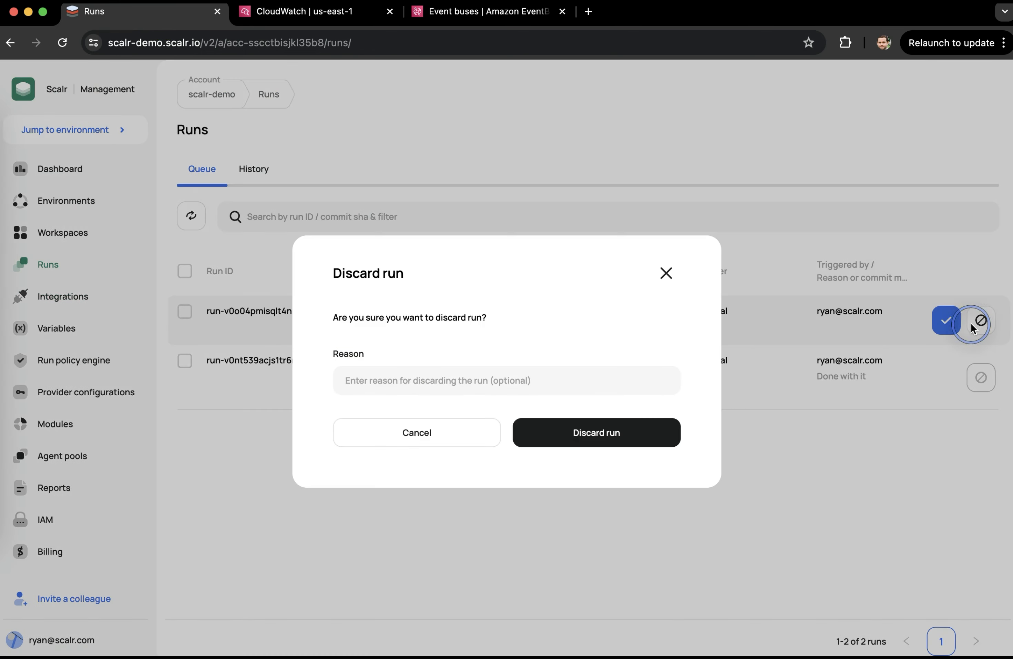
click(632, 426)
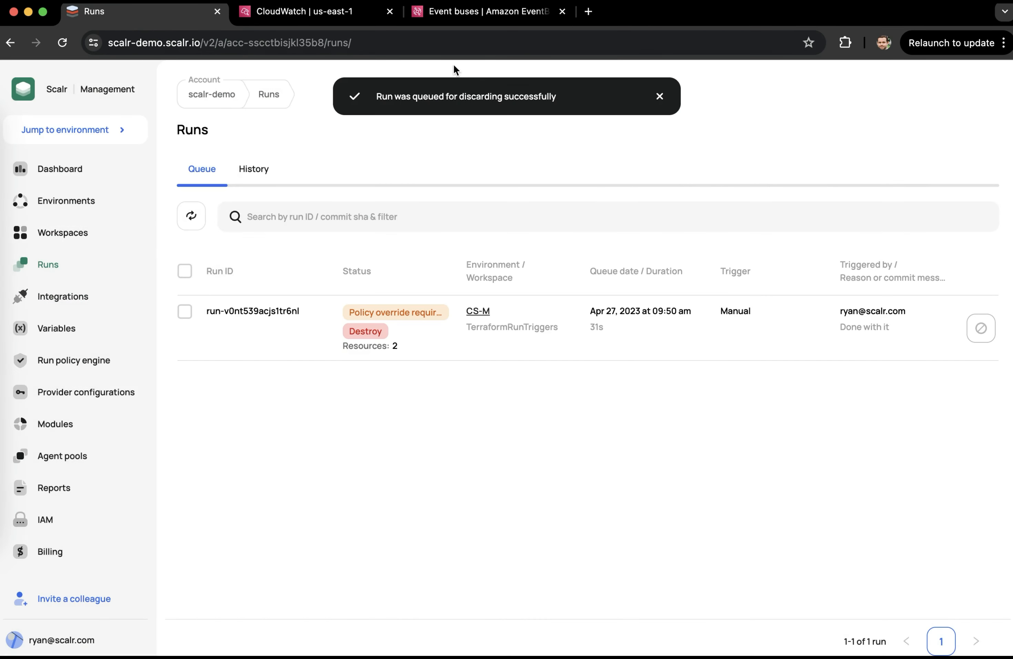
Return to the CloudWatch live tail, expand the received run event and examine its full JSON details
click(342, 13)
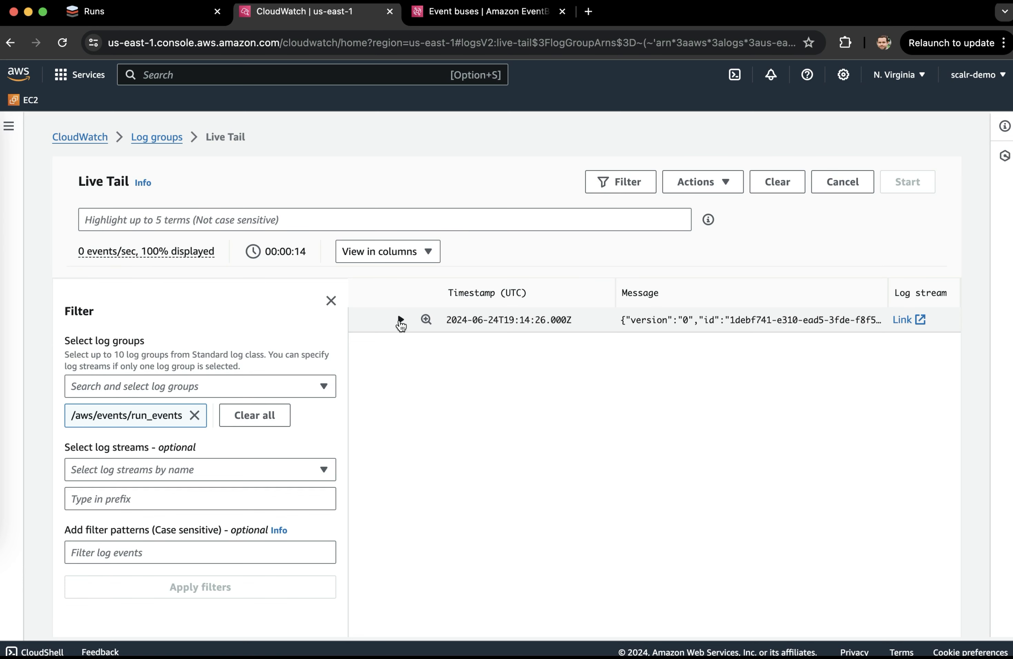
click(401, 321)
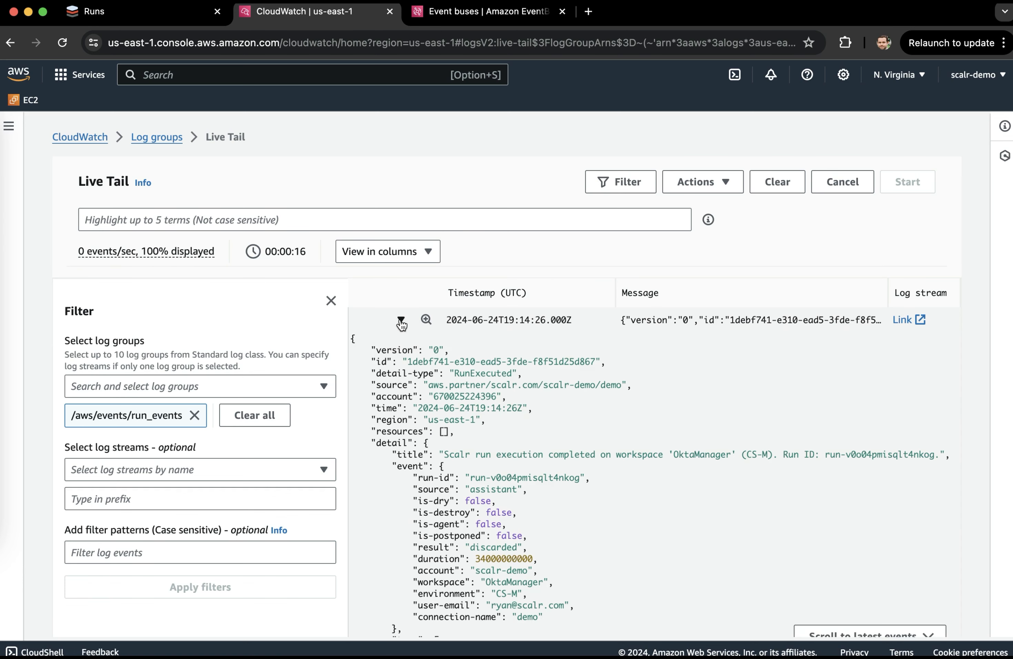
scroll(481, 469, down, 1)
scroll(481, 471, down, 5)
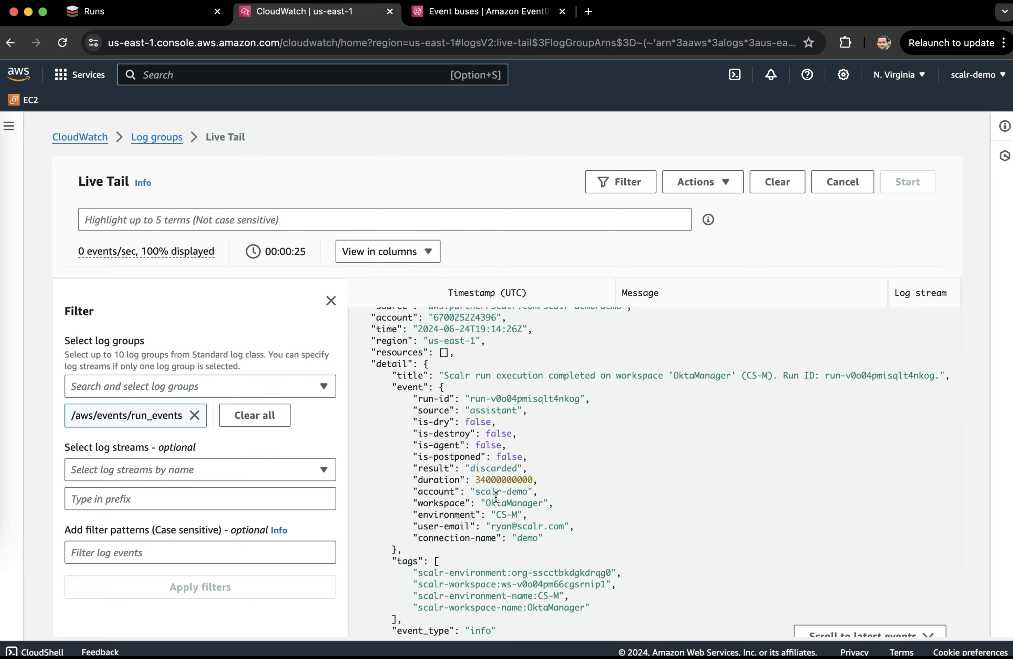
scroll(488, 471, down, 2)
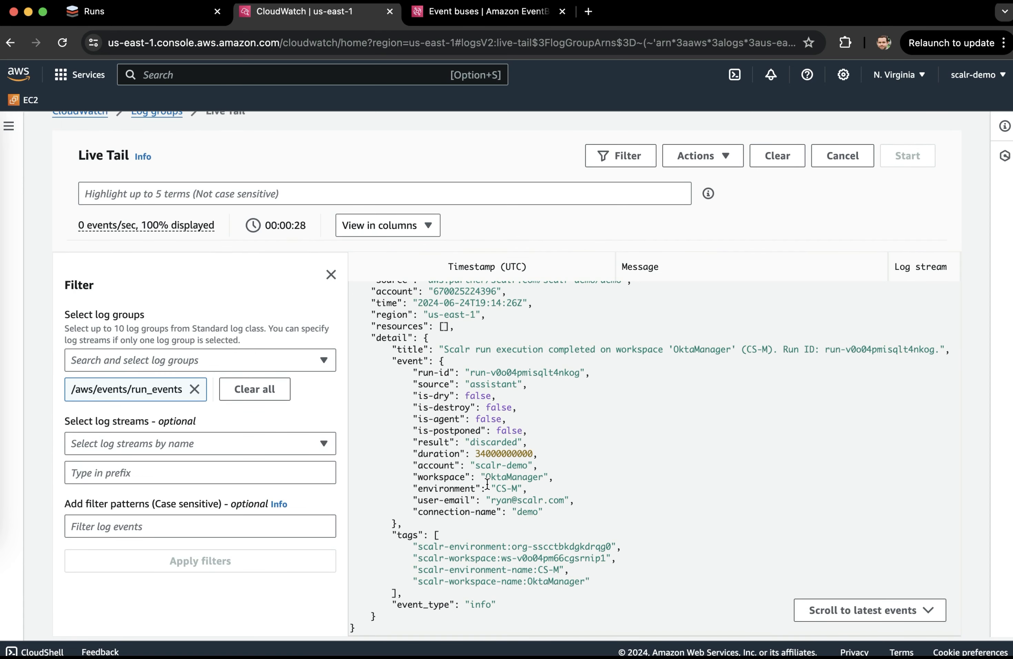